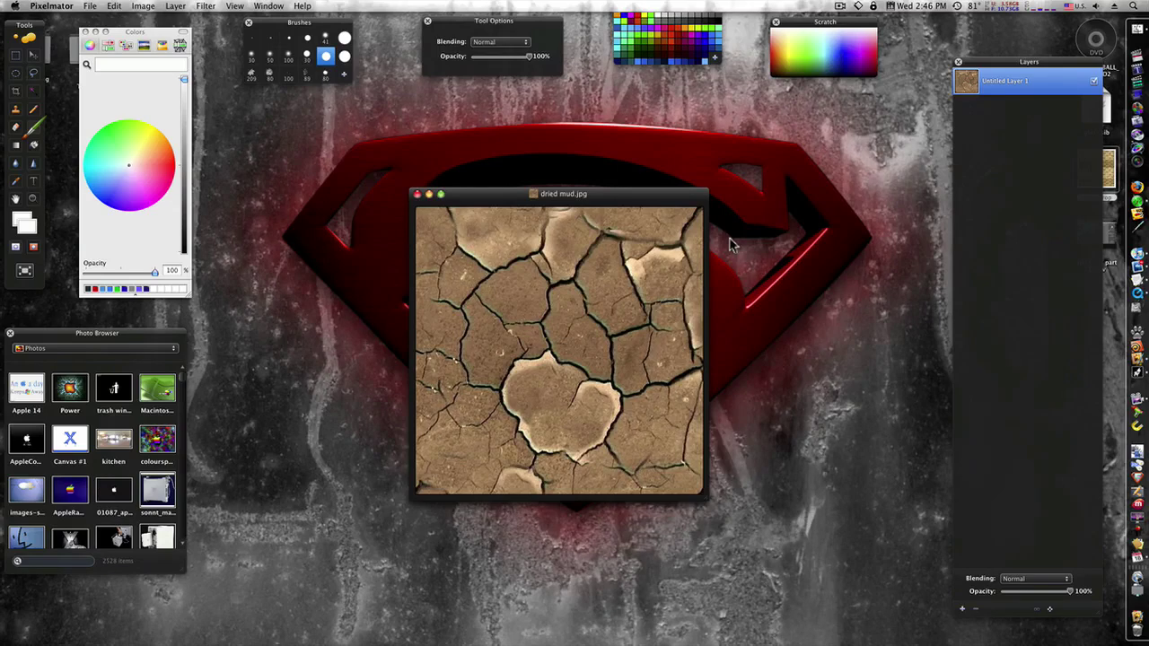
- Rename the mud photo layer to 'texture'
double_click(1015, 81)
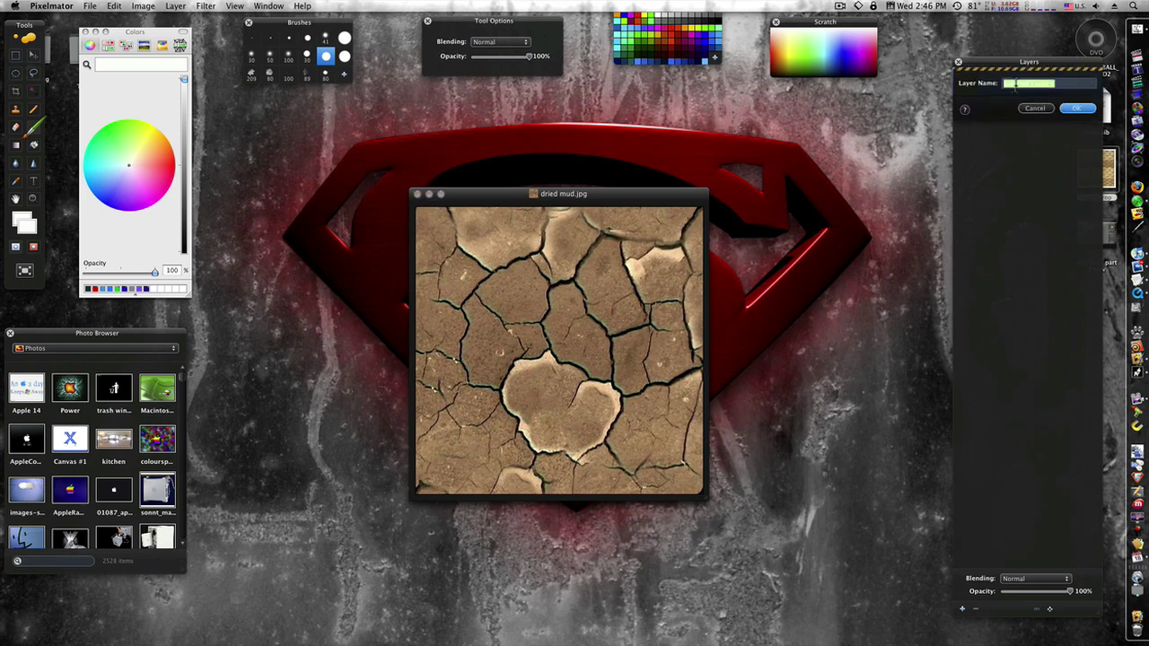
text(texture)
key(Return)
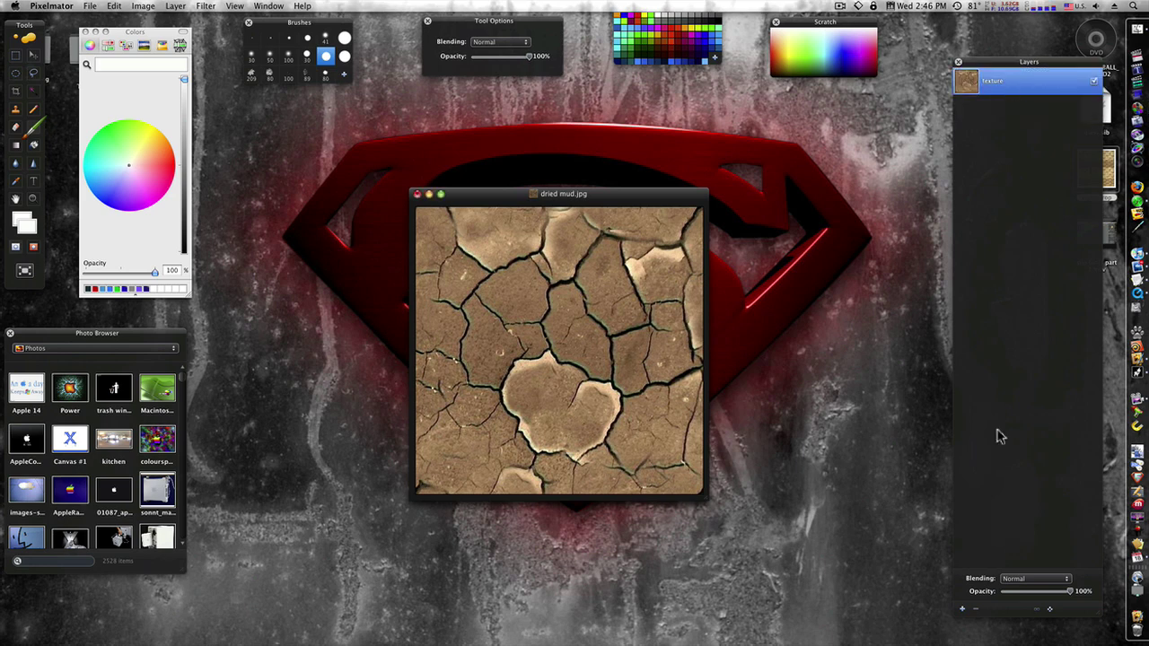
- Add a new empty layer above texture and name it 'drop'
click(963, 609)
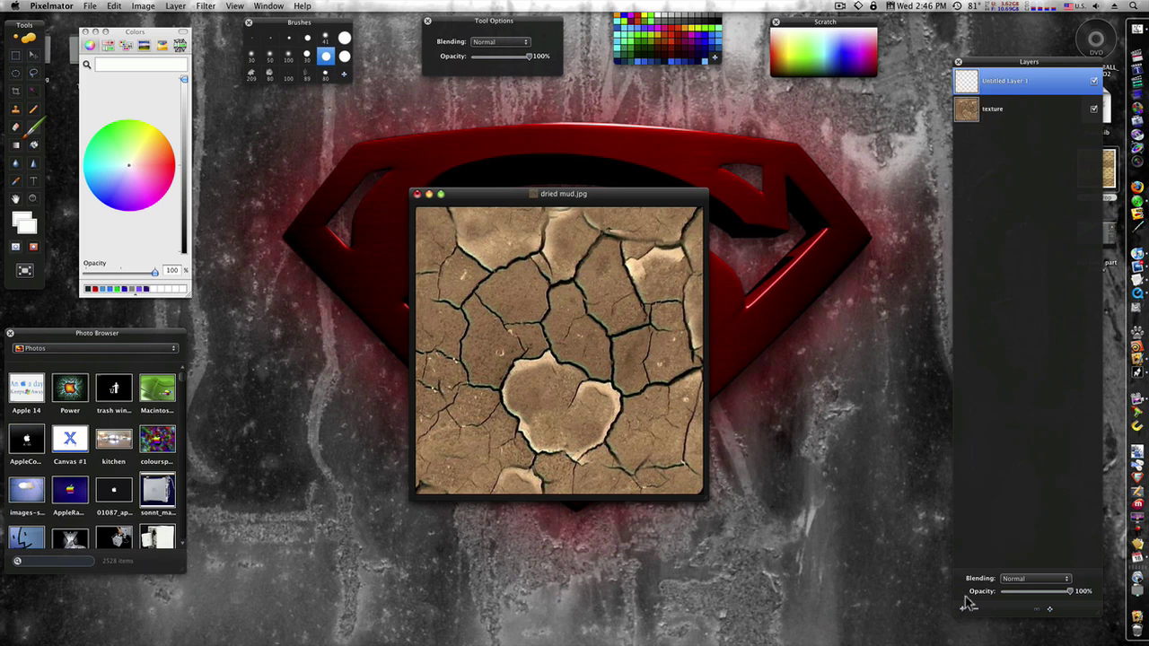
double_click(1014, 86)
text(drop)
key(Return)
- Fill a tall elliptical selection on the drop layer with a dark-to-light grey gradient
click(16, 74)
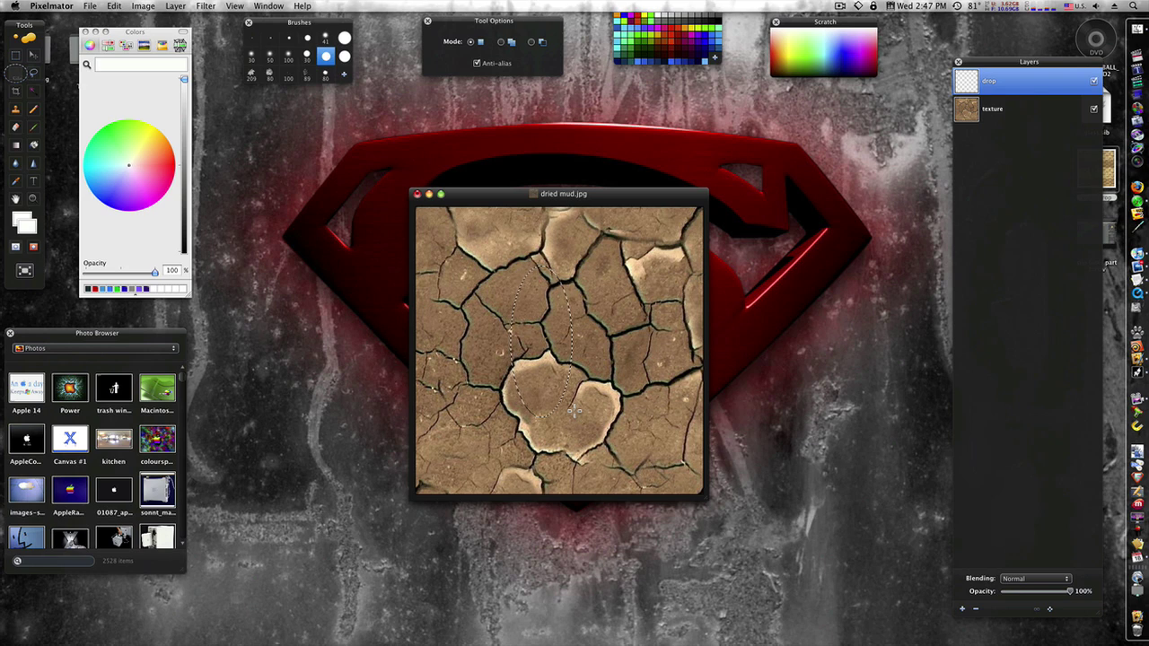
click(16, 145)
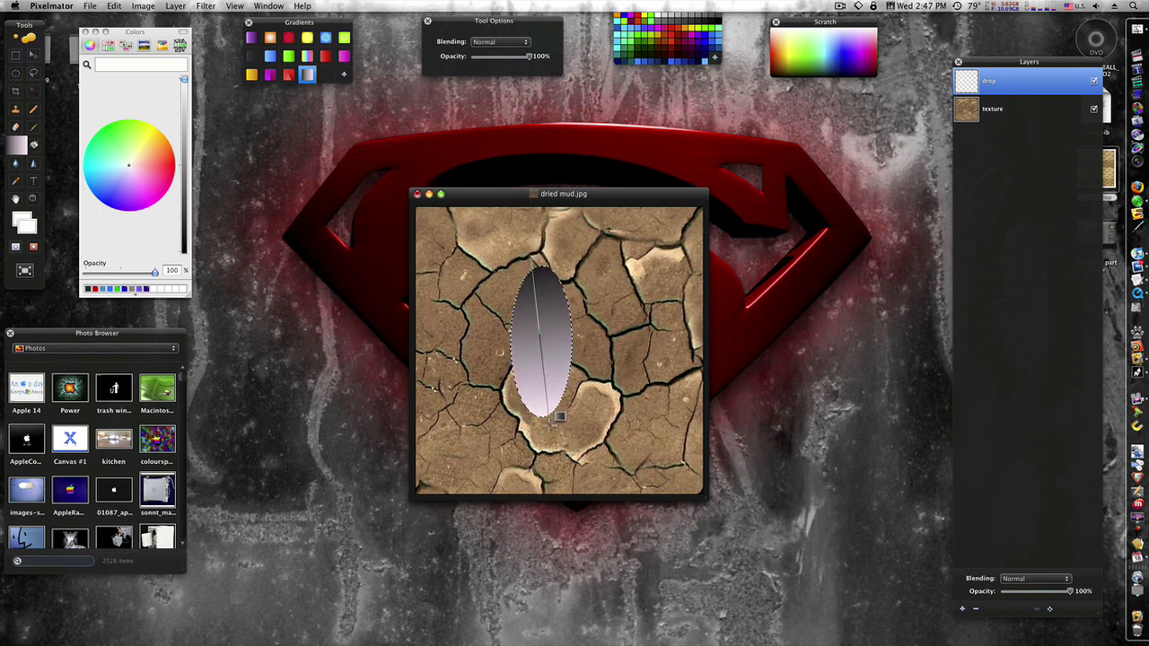
drag(572, 436, 575, 462)
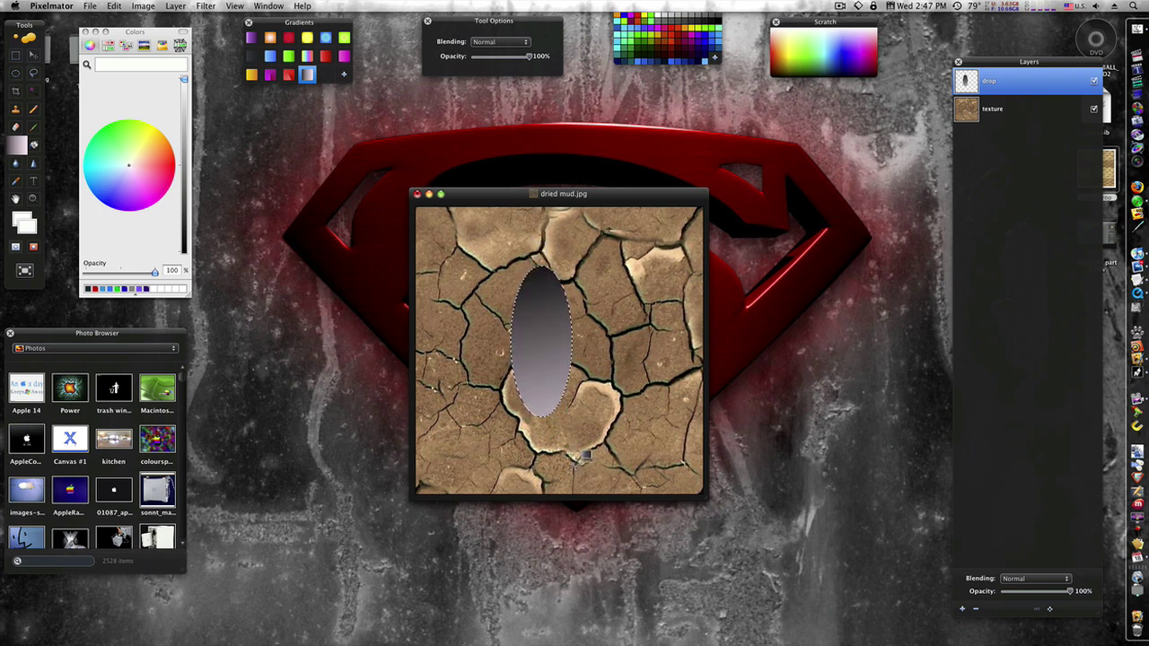
- Deselect and apply a Bump distortion of radius 136, centre shifted up-left
click(114, 5)
click(129, 107)
click(209, 6)
mouse_move(238, 38)
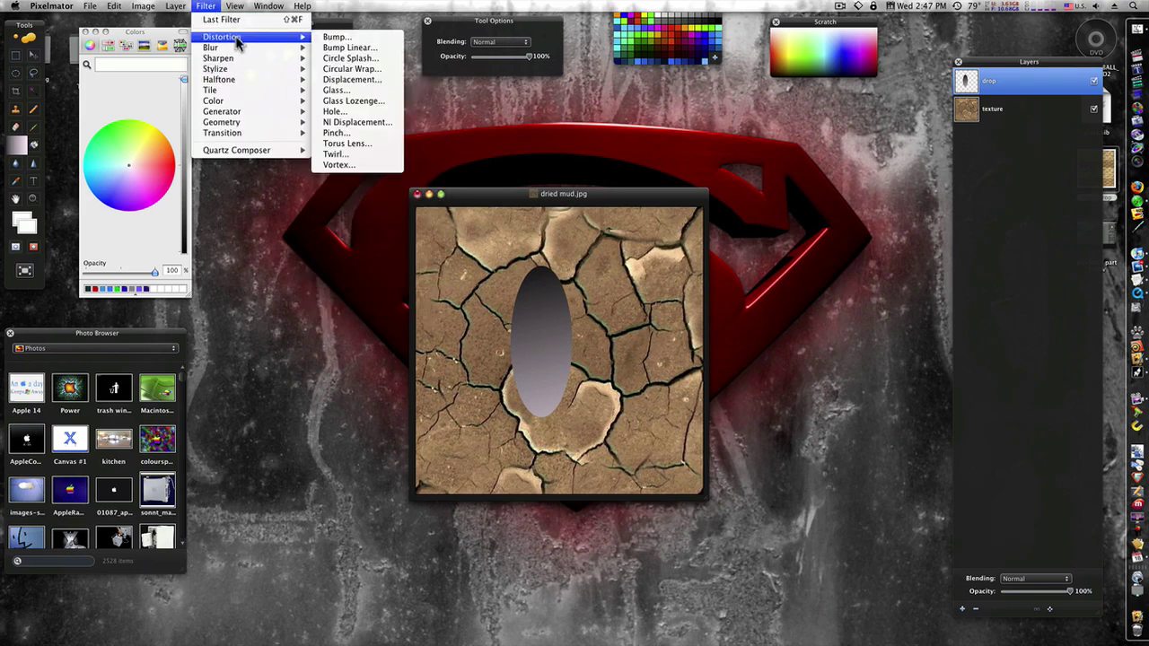
click(341, 37)
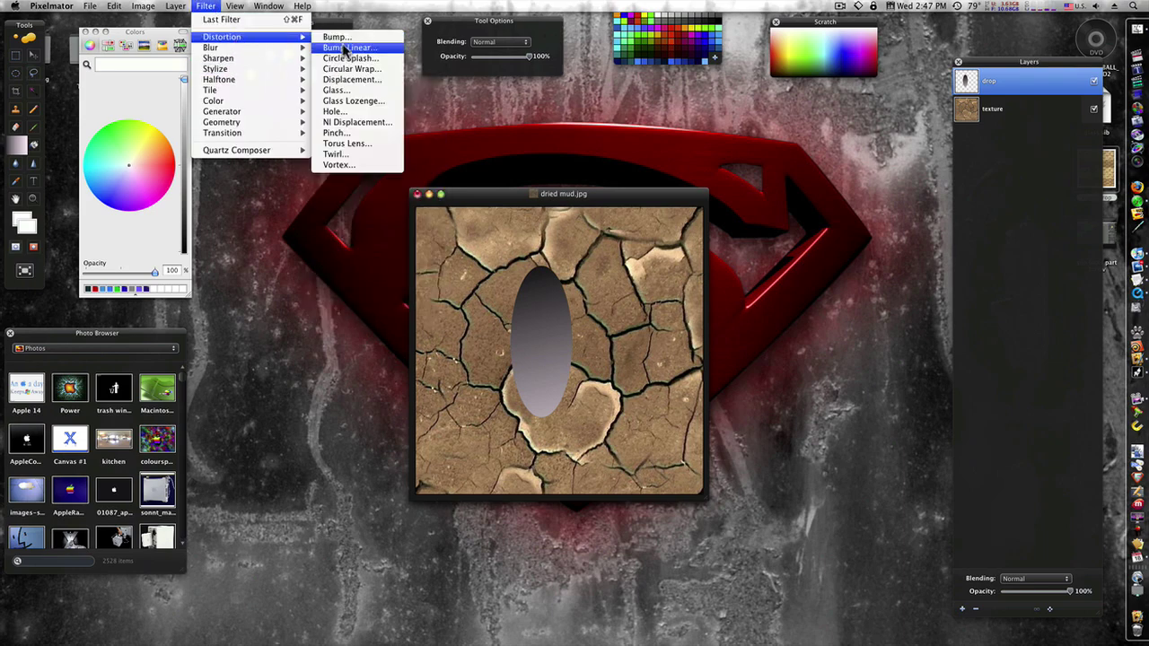
drag(515, 170, 528, 196)
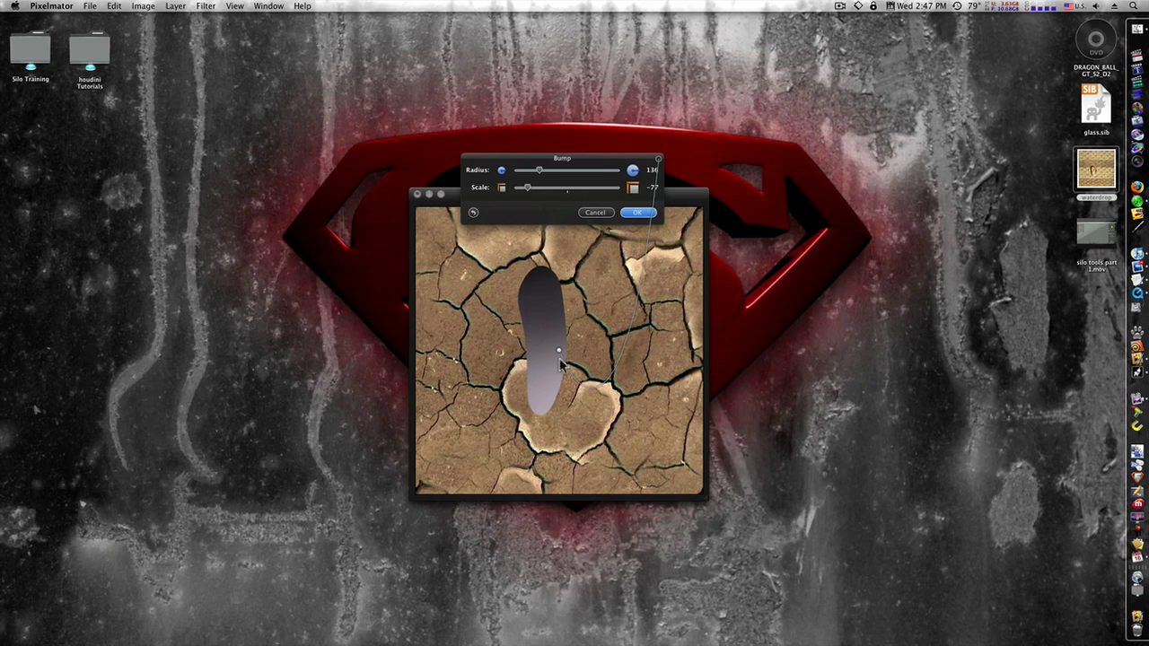
drag(558, 352, 507, 323)
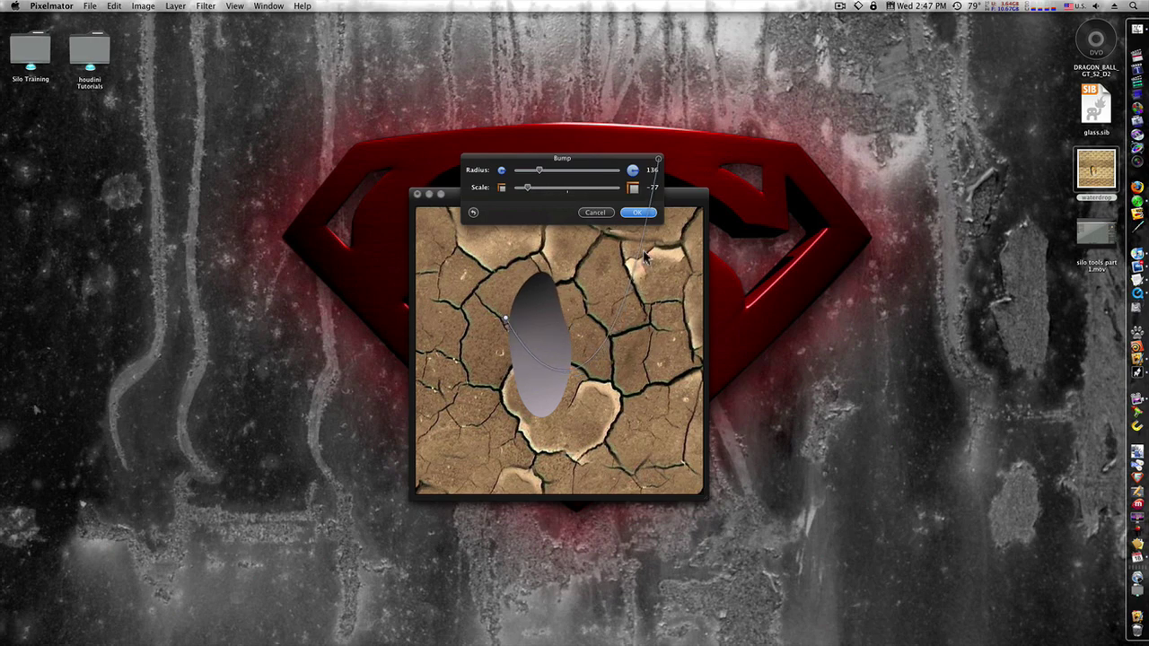
click(638, 212)
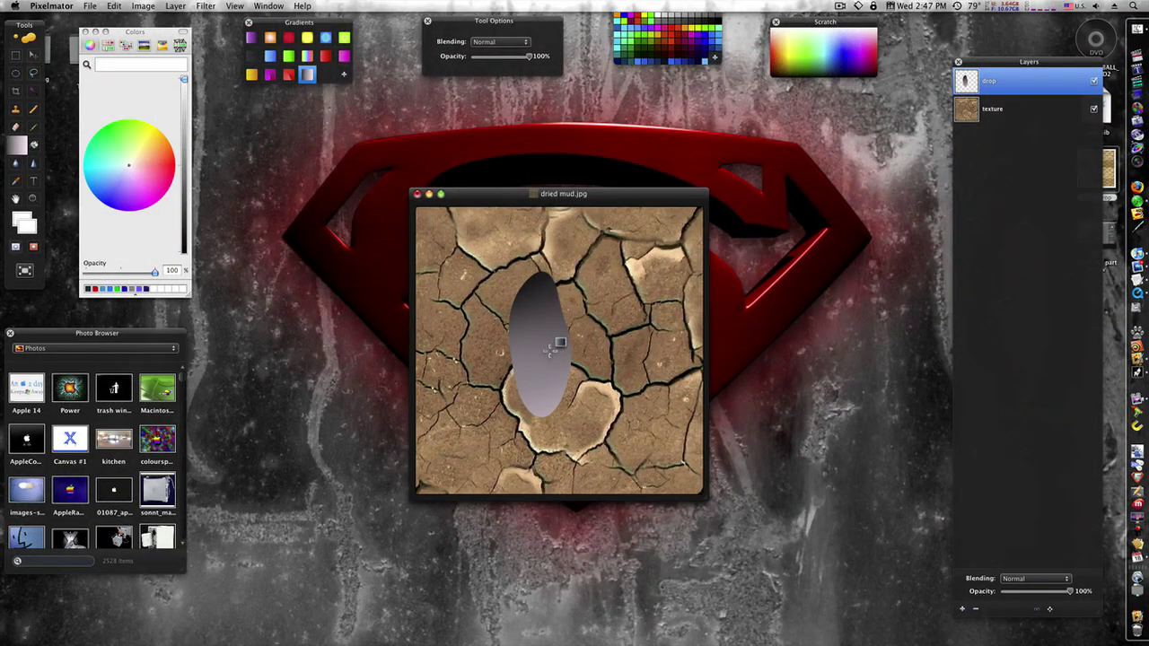
- Keep the bump result and reload the selection around the droplet
click(116, 7)
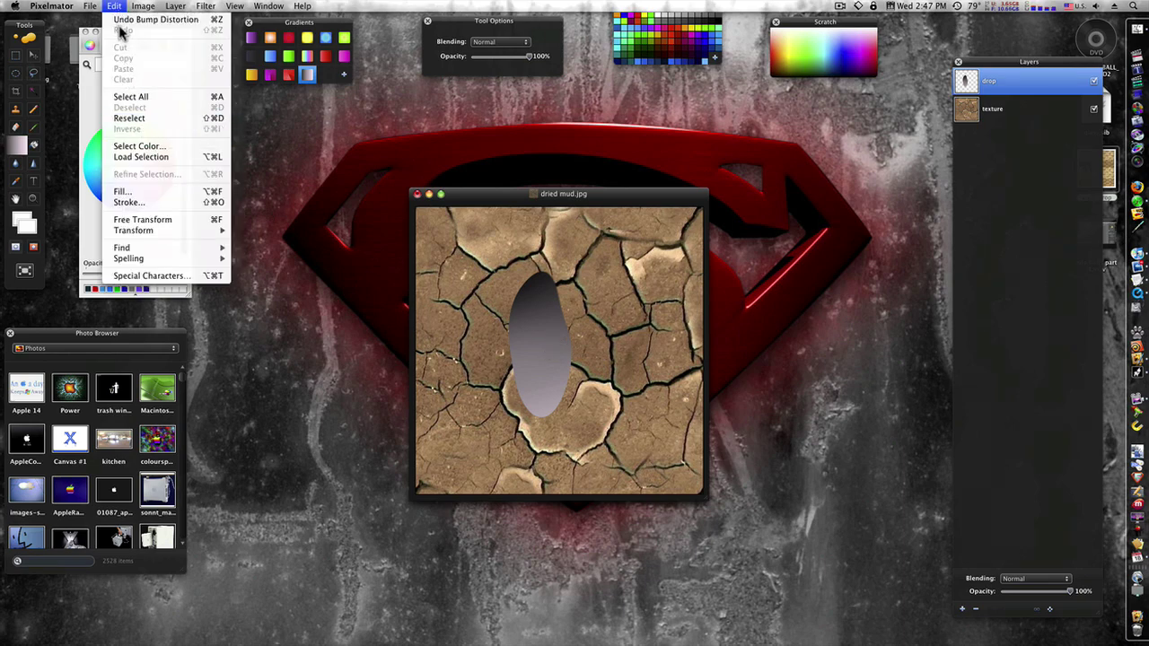
click(114, 6)
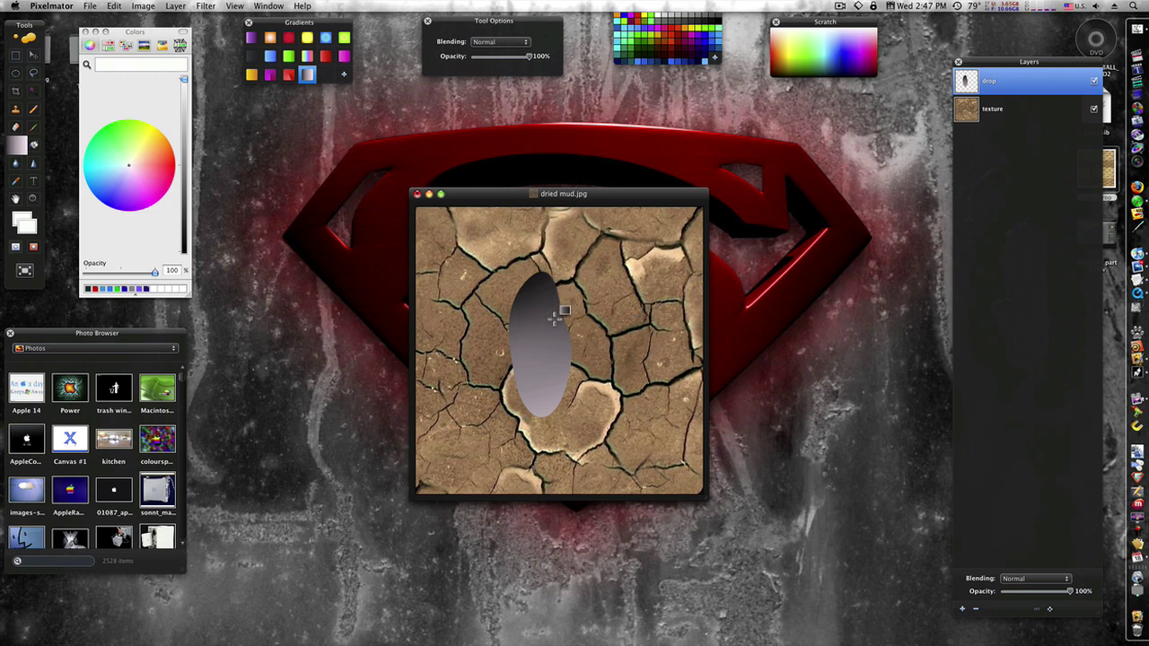
click(114, 6)
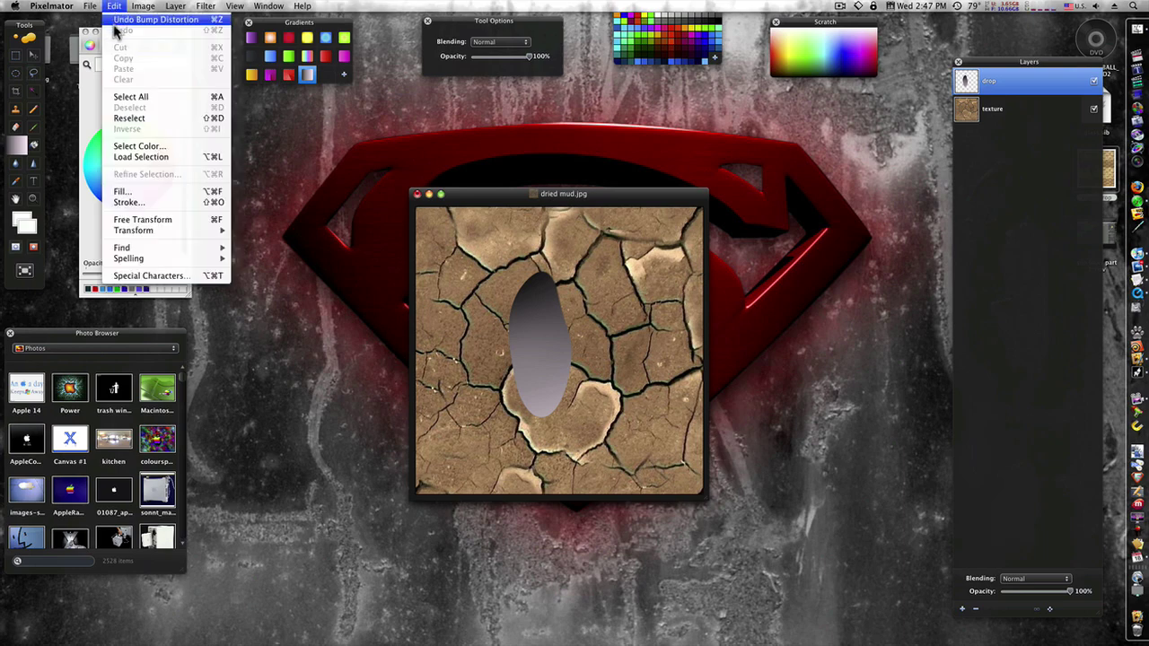
click(162, 159)
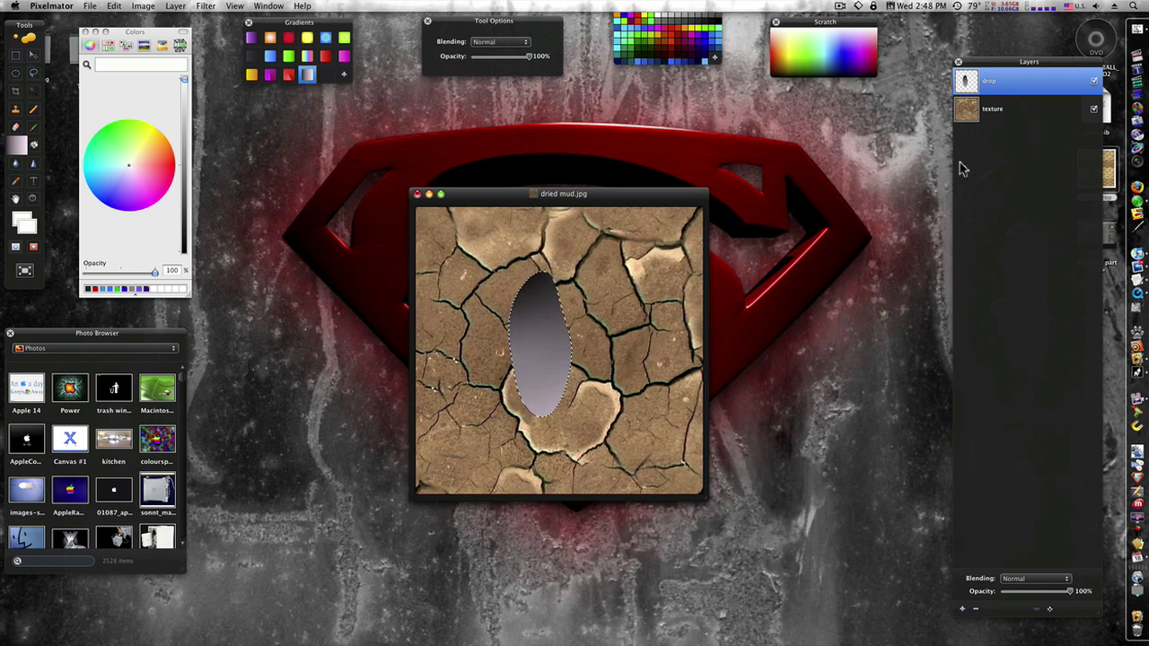
- Set the drop layer to Overlay blending and add a new top layer named 'shadow'
click(1033, 578)
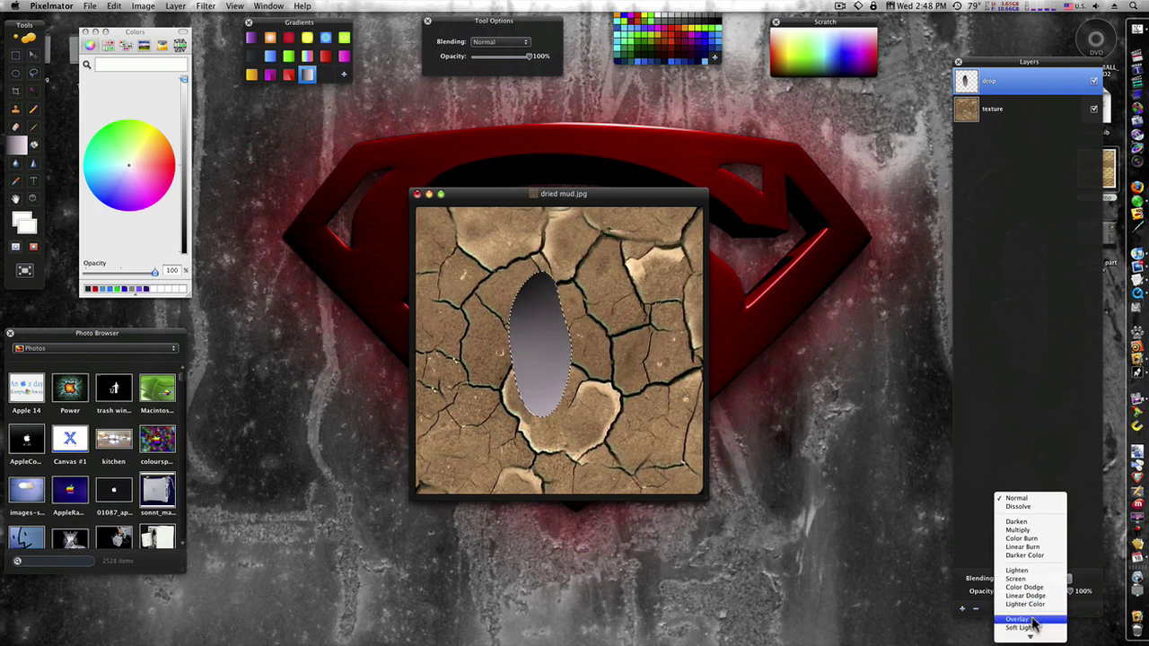
click(1034, 619)
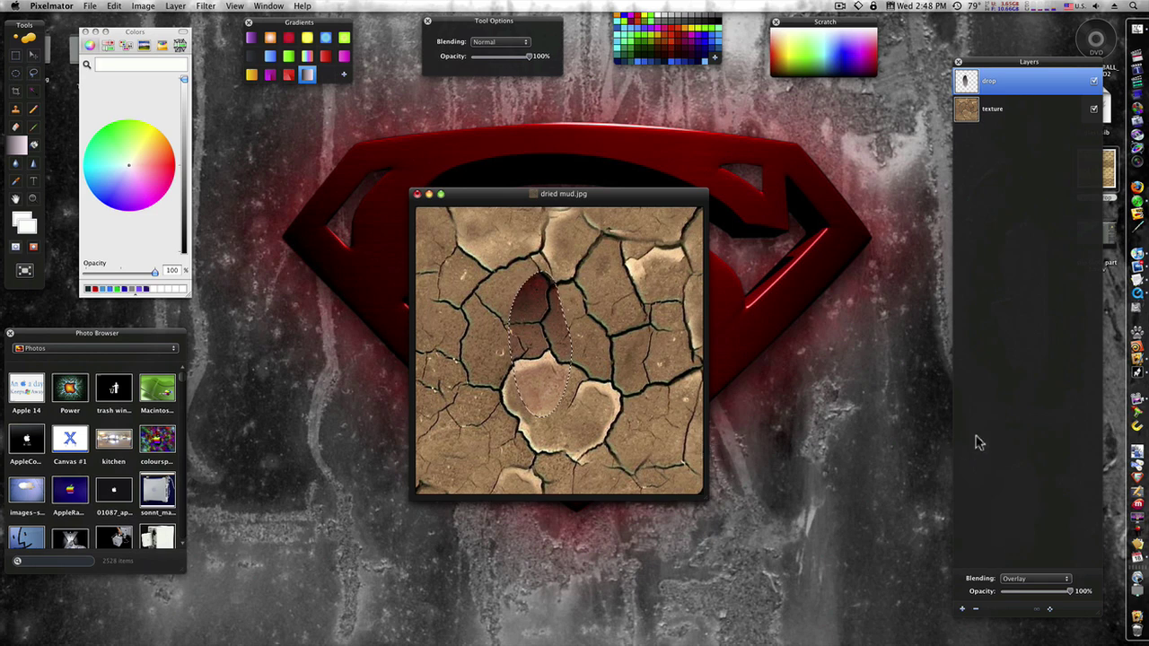
click(962, 609)
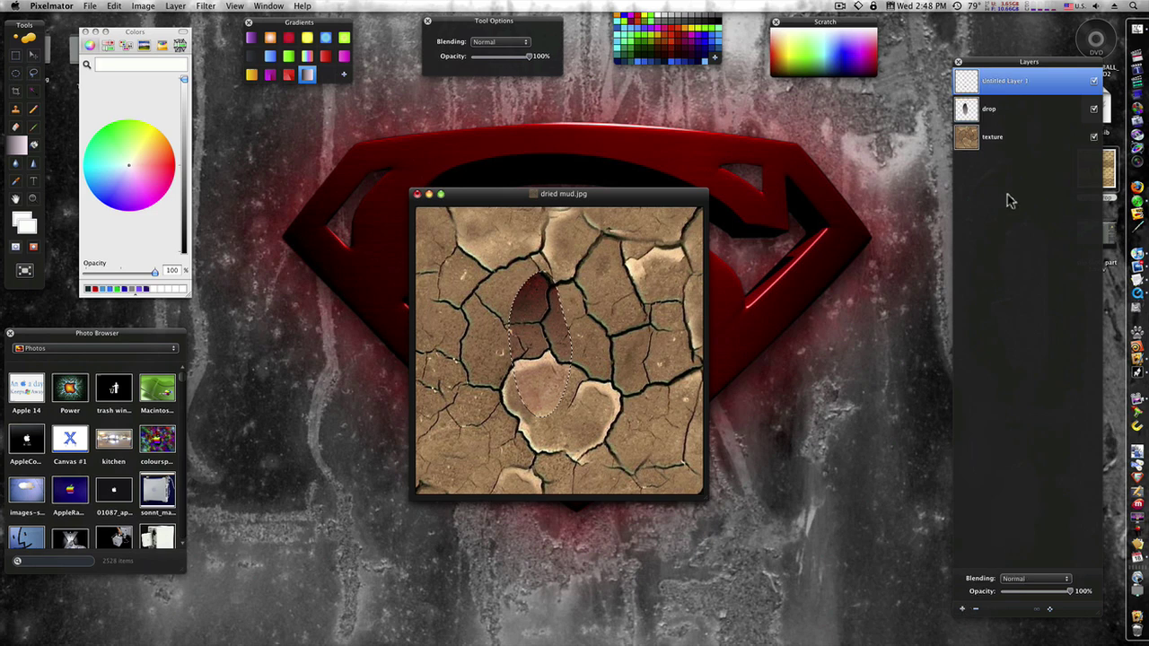
double_click(1002, 90)
text(shad)
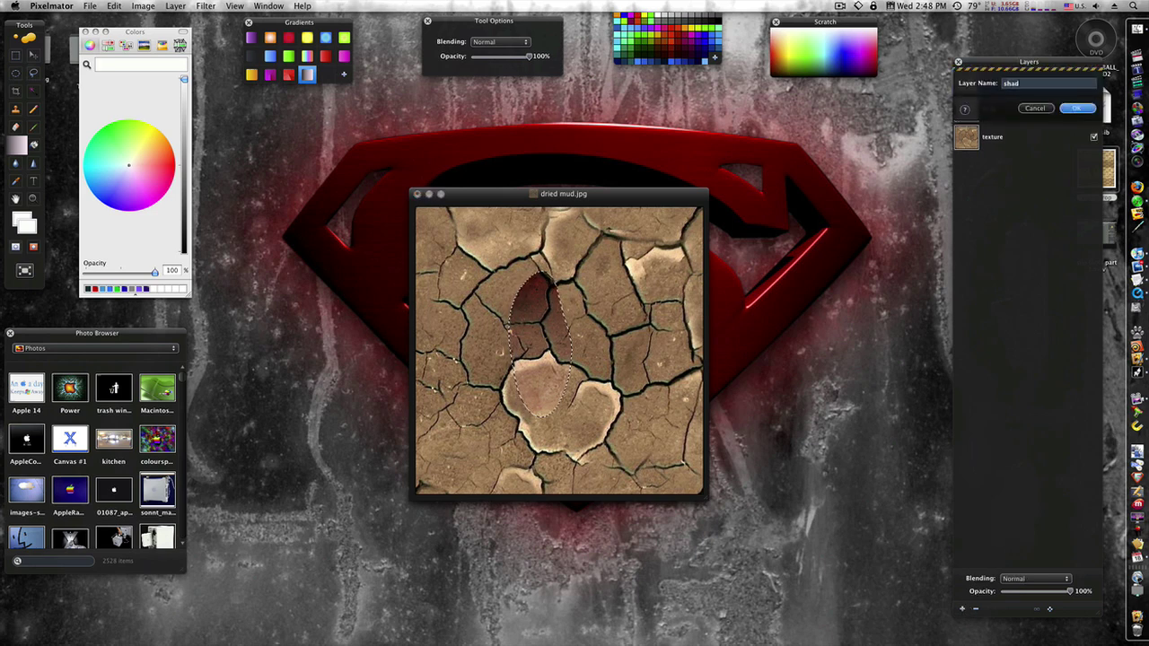
key(Return)
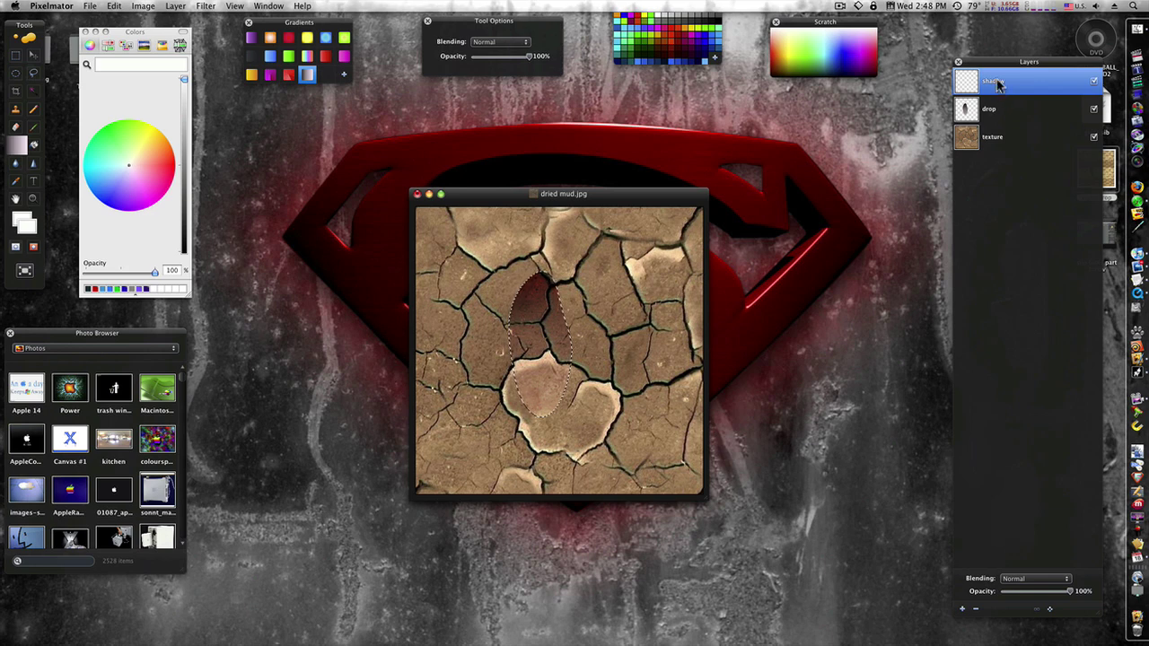
- Fill the oval with black on the shadow layer and deselect it
click(34, 146)
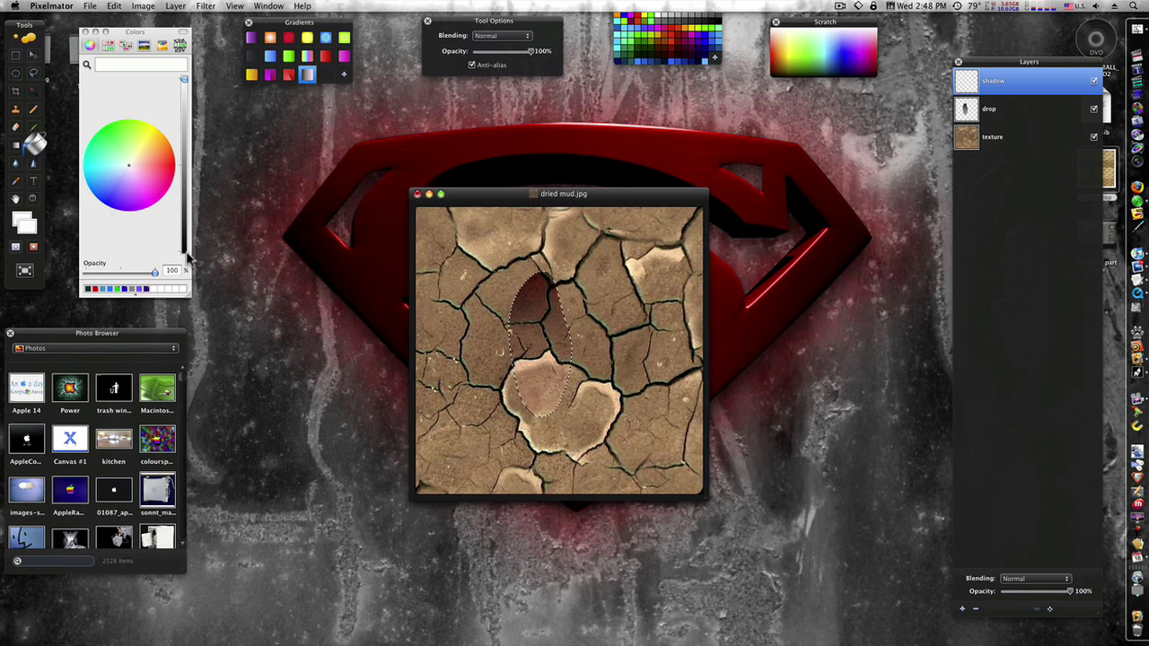
click(185, 254)
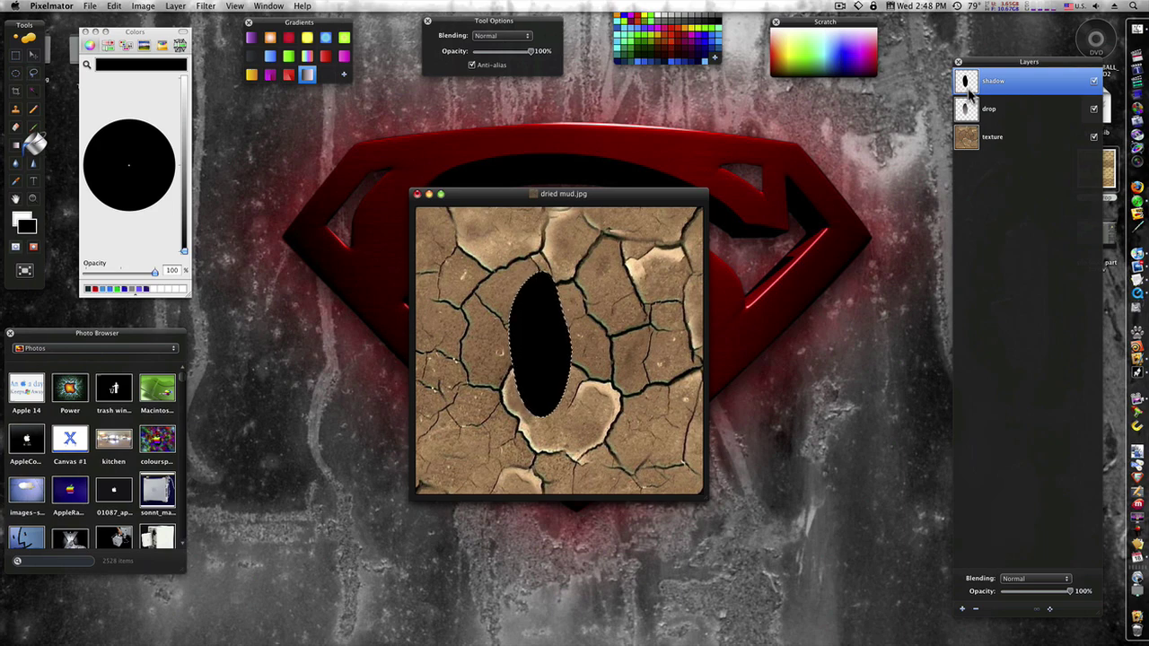
click(114, 6)
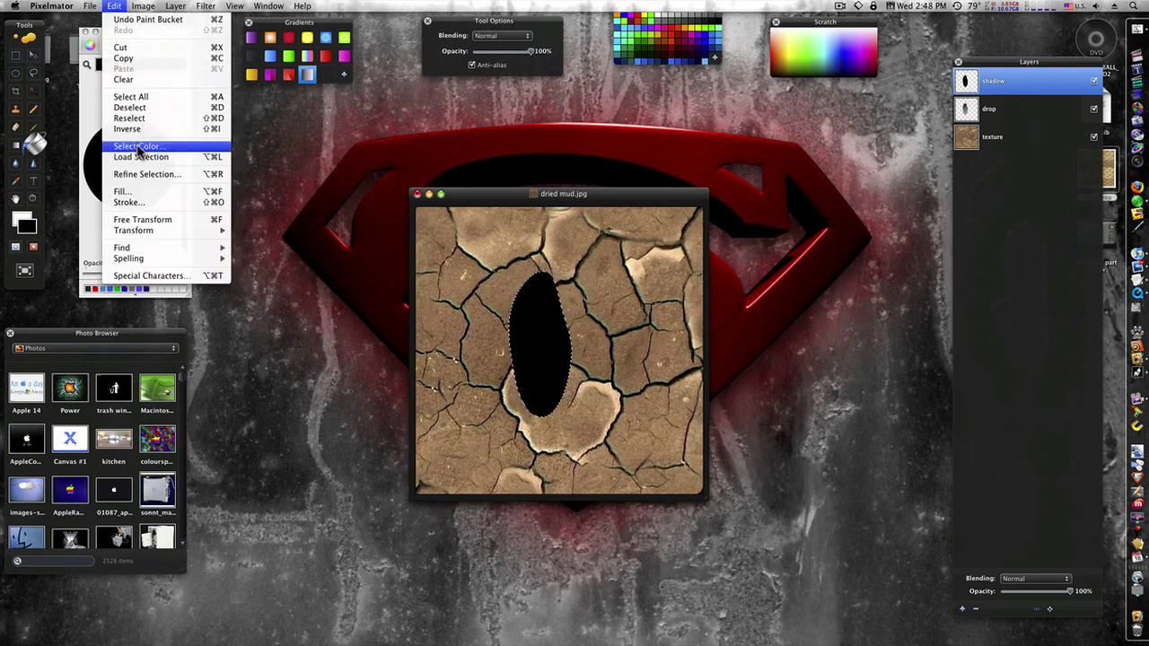
click(129, 107)
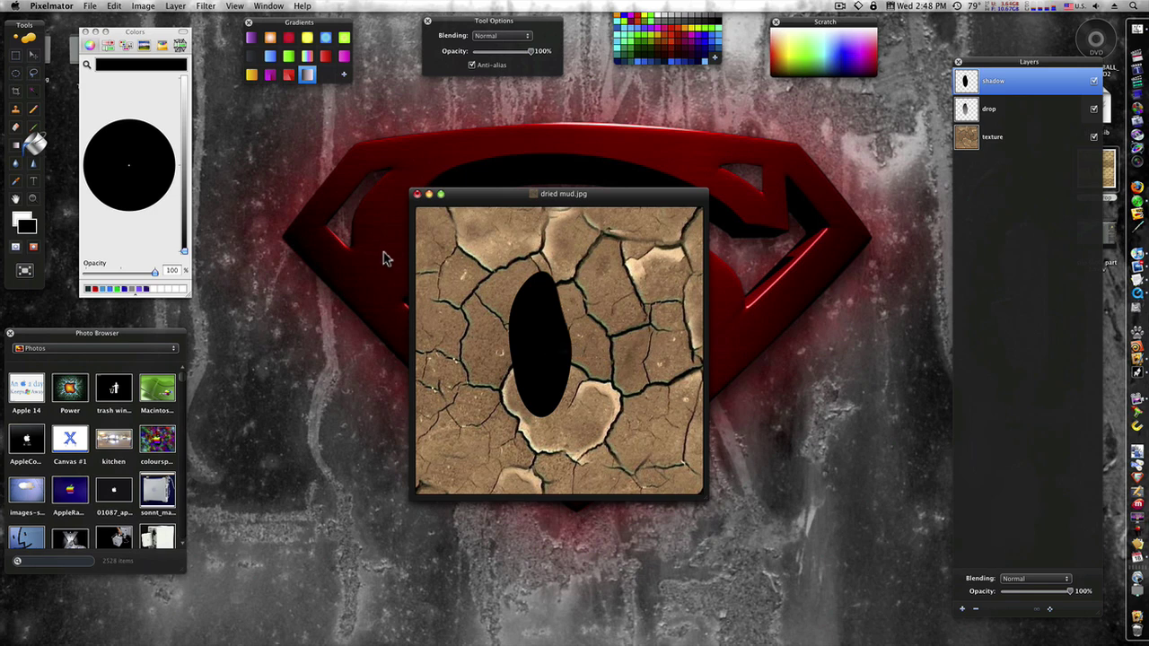
- Soften the black oval with a Gaussian blur at an increased radius
click(212, 8)
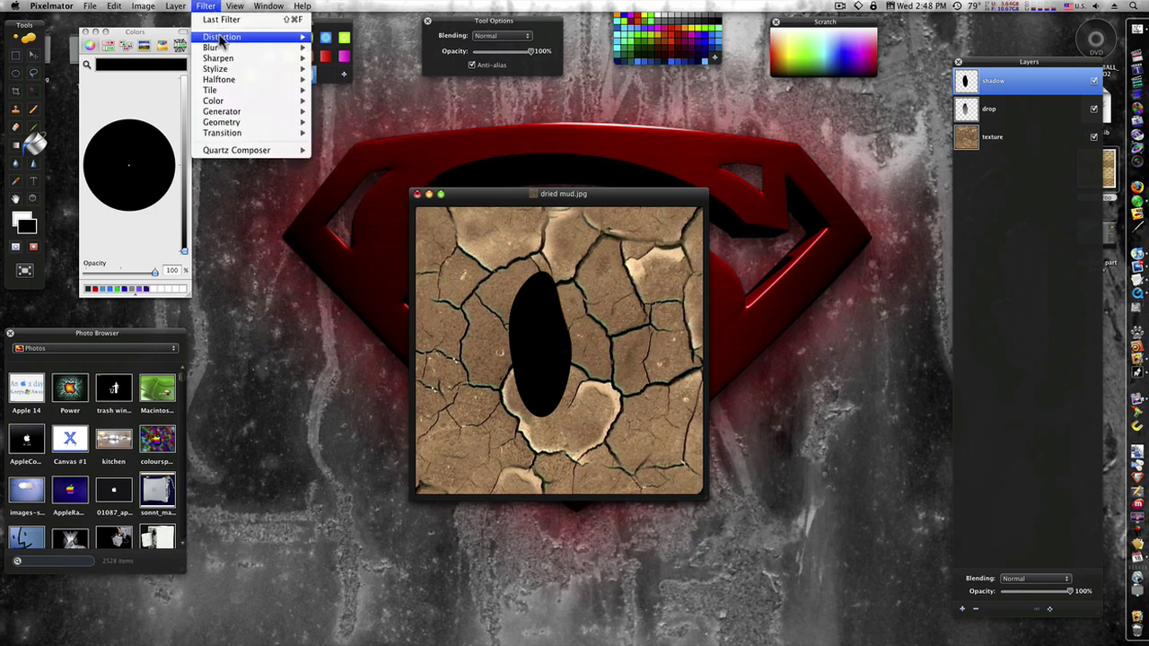
mouse_move(224, 50)
click(334, 59)
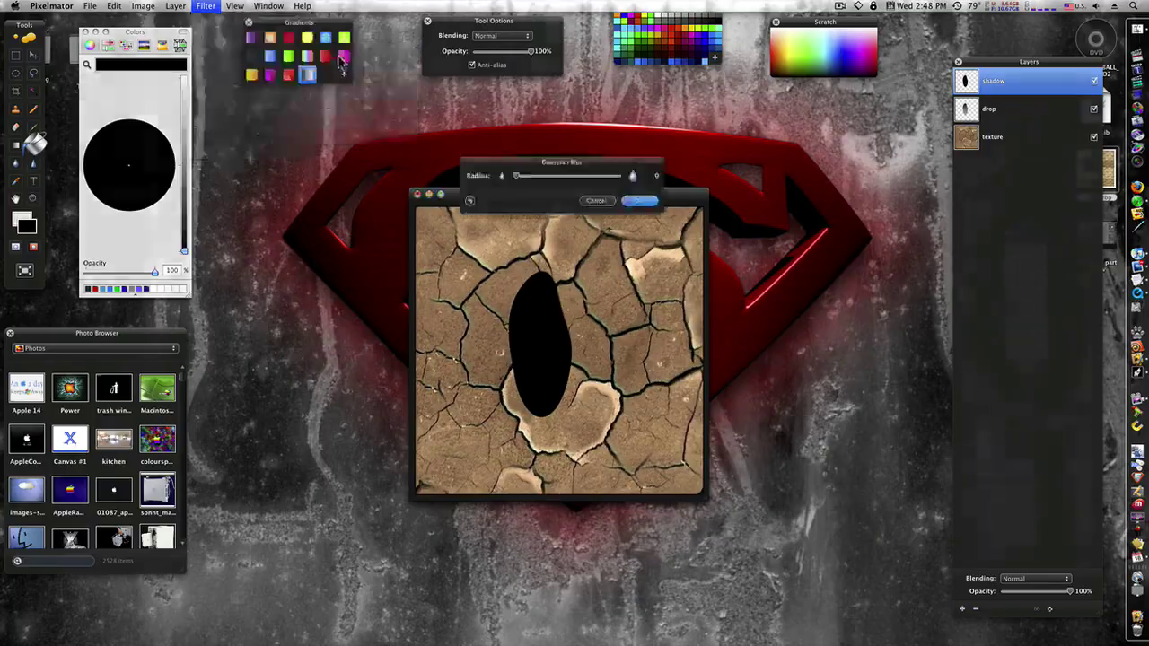
click(633, 176)
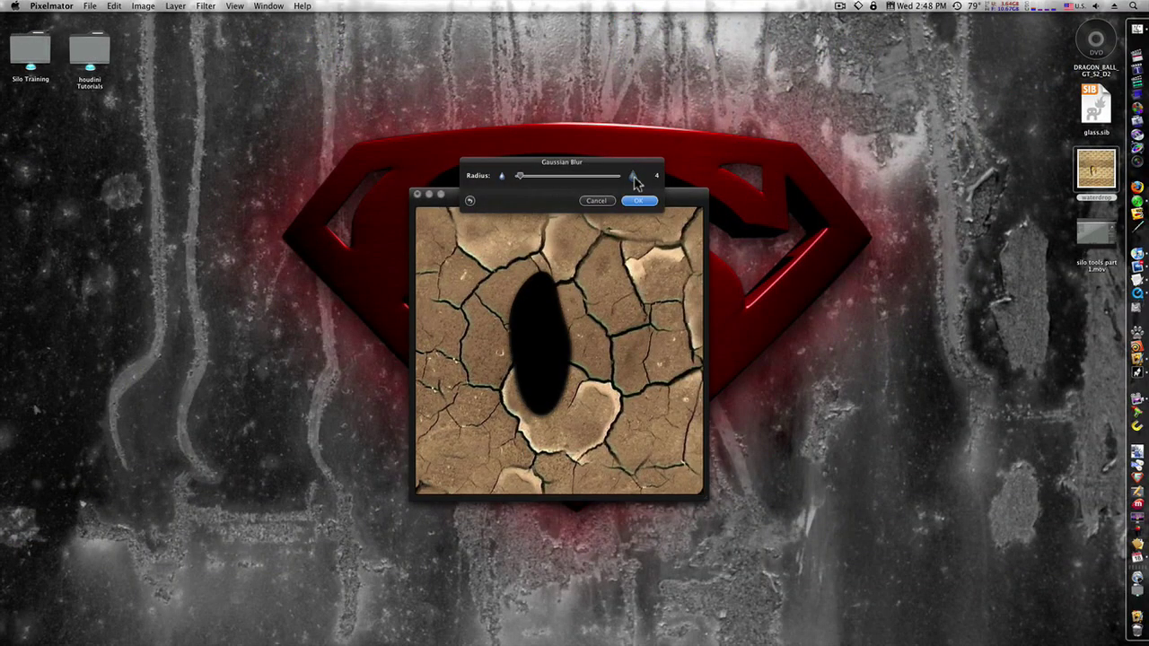
click(641, 202)
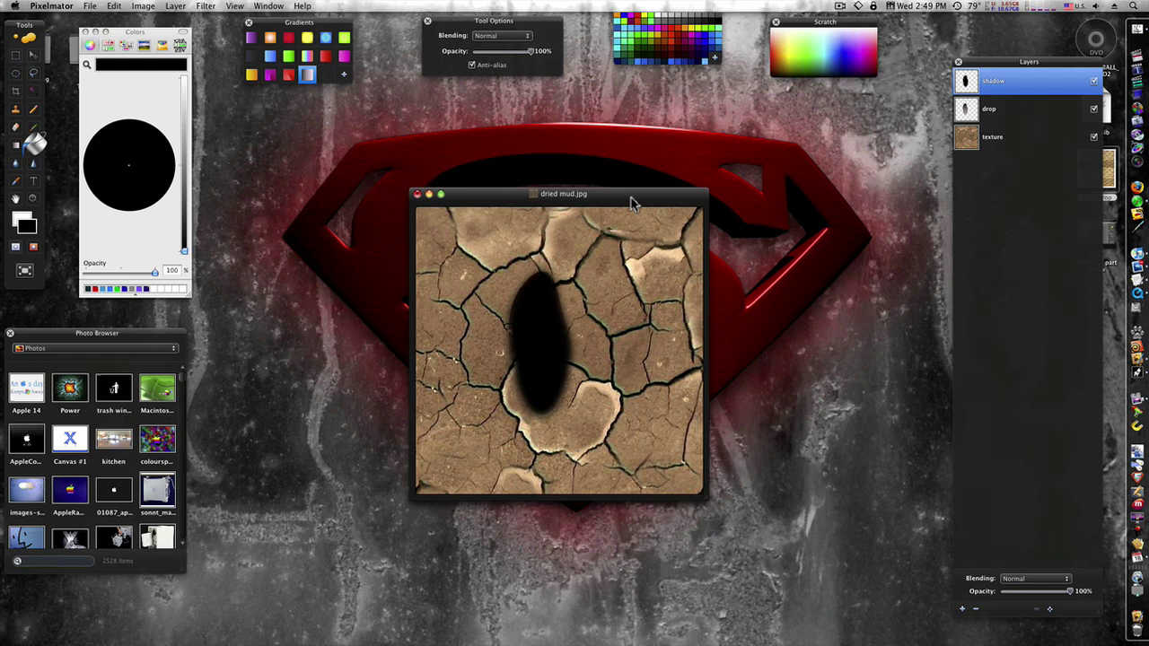
- Load the drop's outline as a selection and move the shadow layer below drop
click(999, 111)
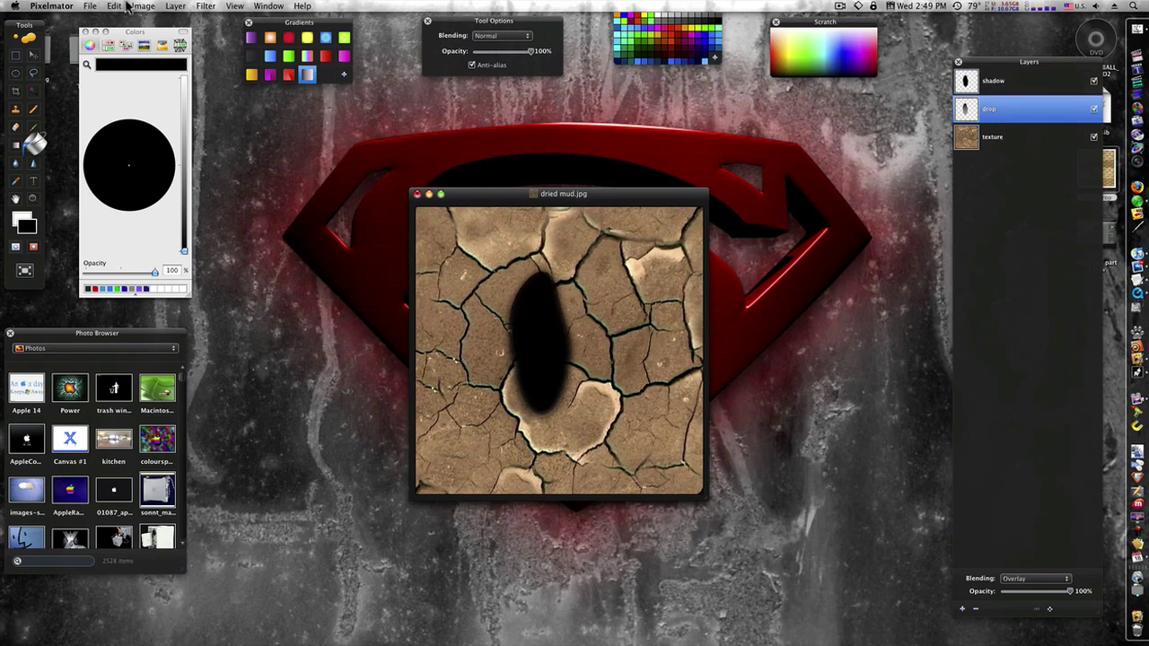
click(115, 7)
click(141, 157)
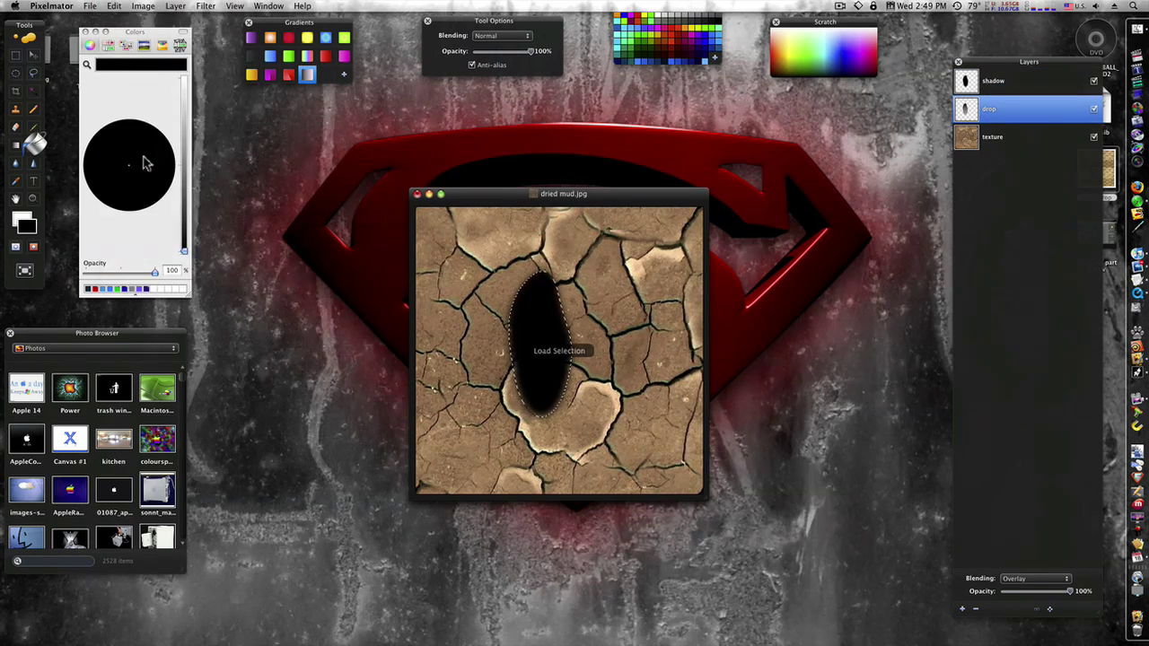
click(988, 82)
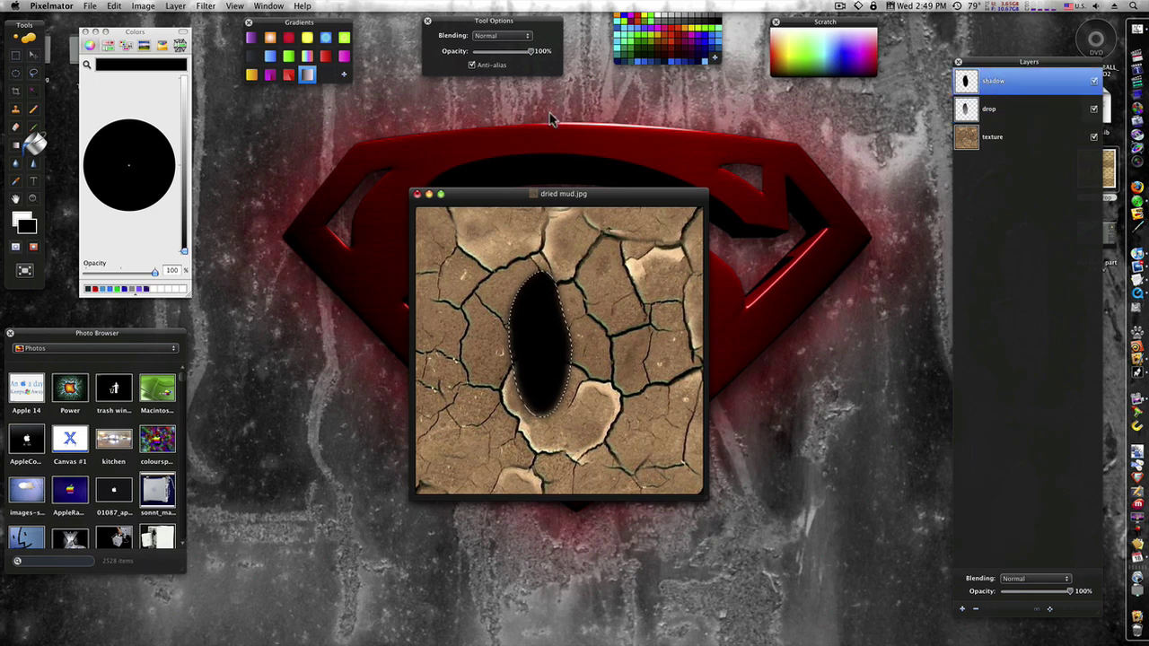
click(35, 56)
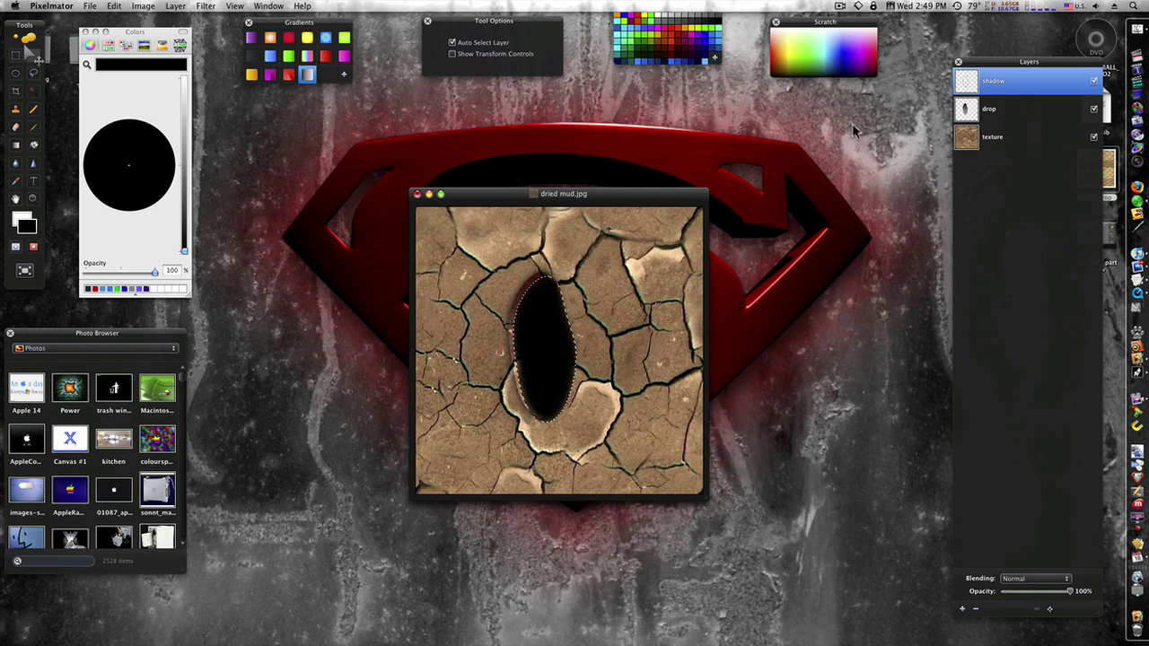
drag(965, 82, 969, 120)
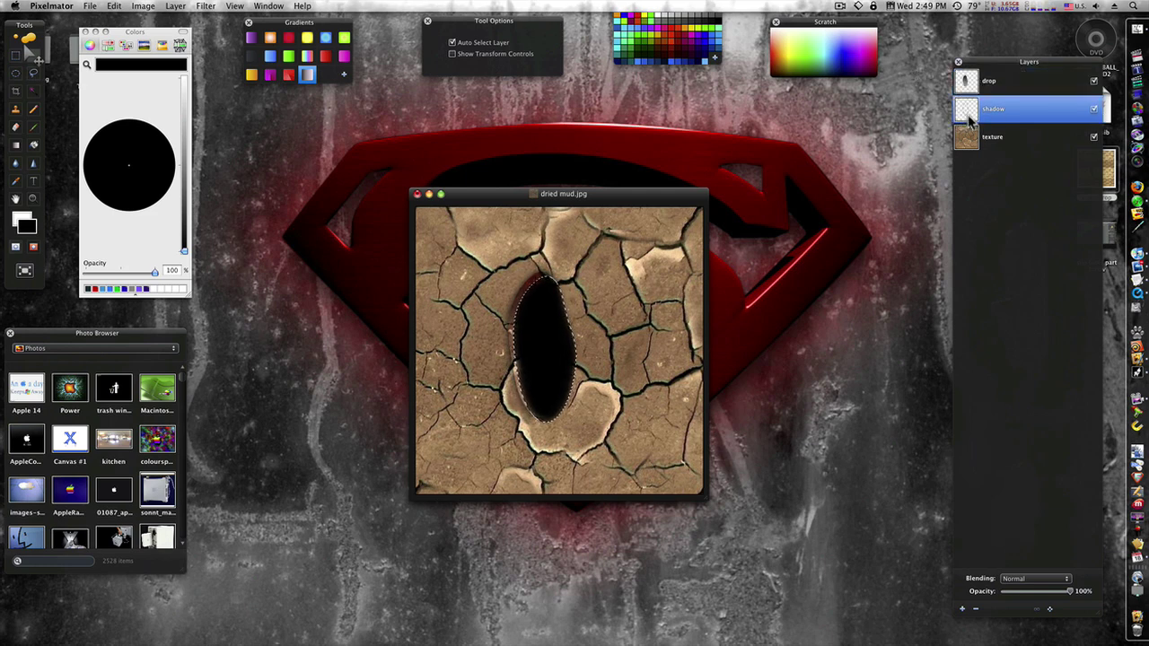
- Load the drop layer's outline as a selection, then make the shadow layer active
click(1014, 87)
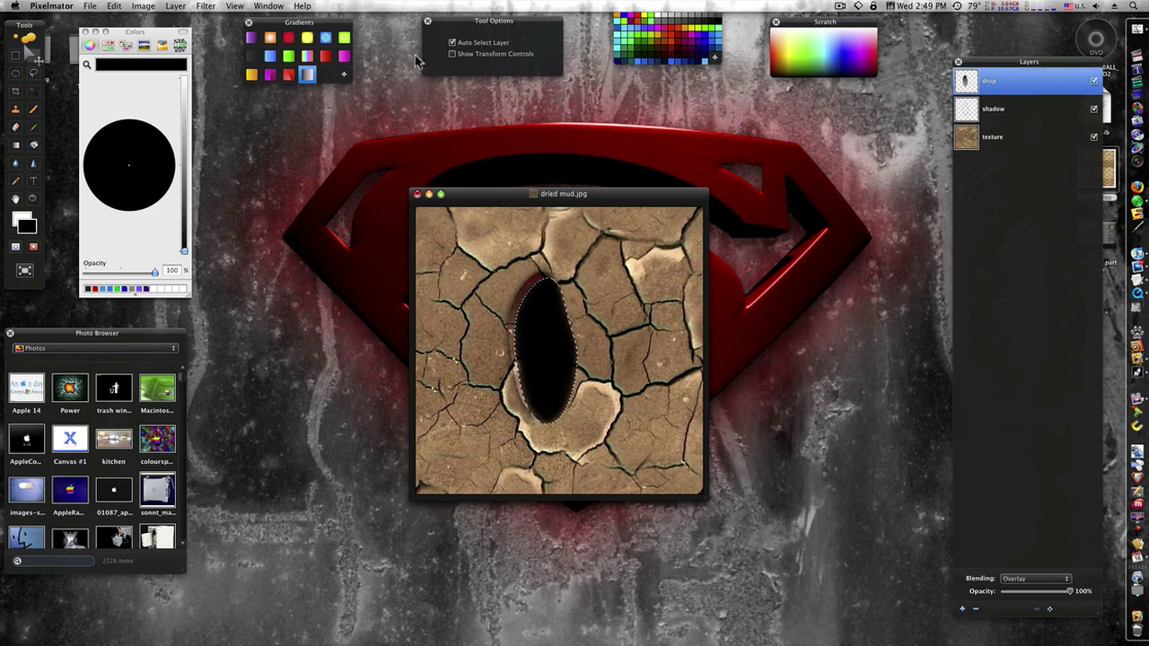
click(117, 6)
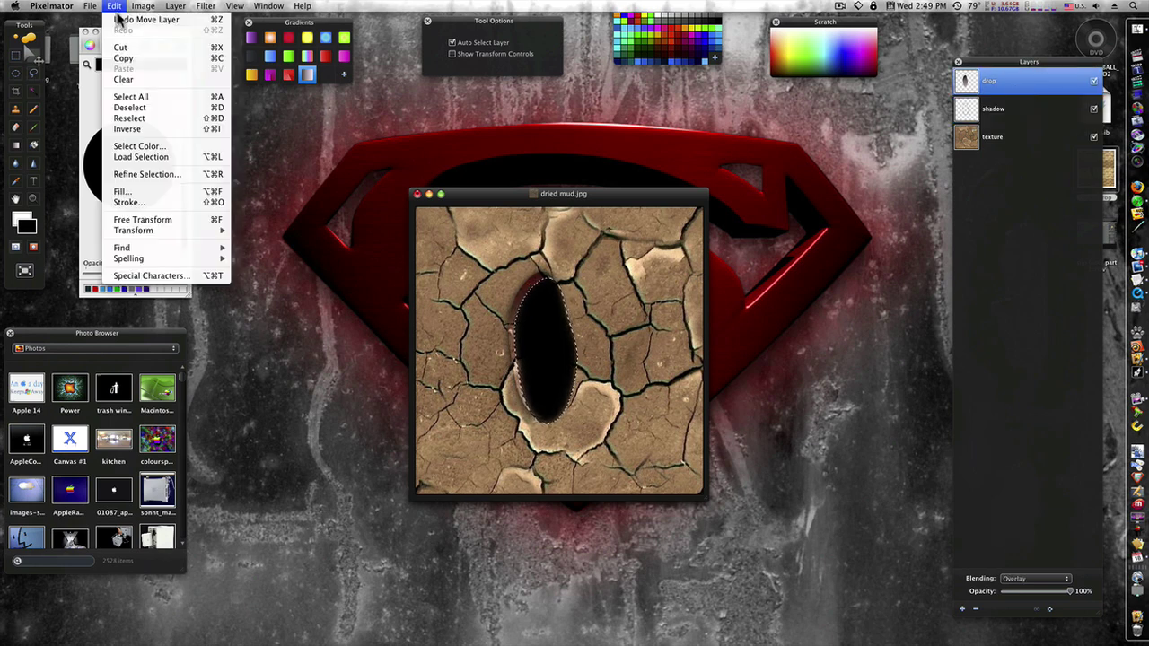
click(154, 158)
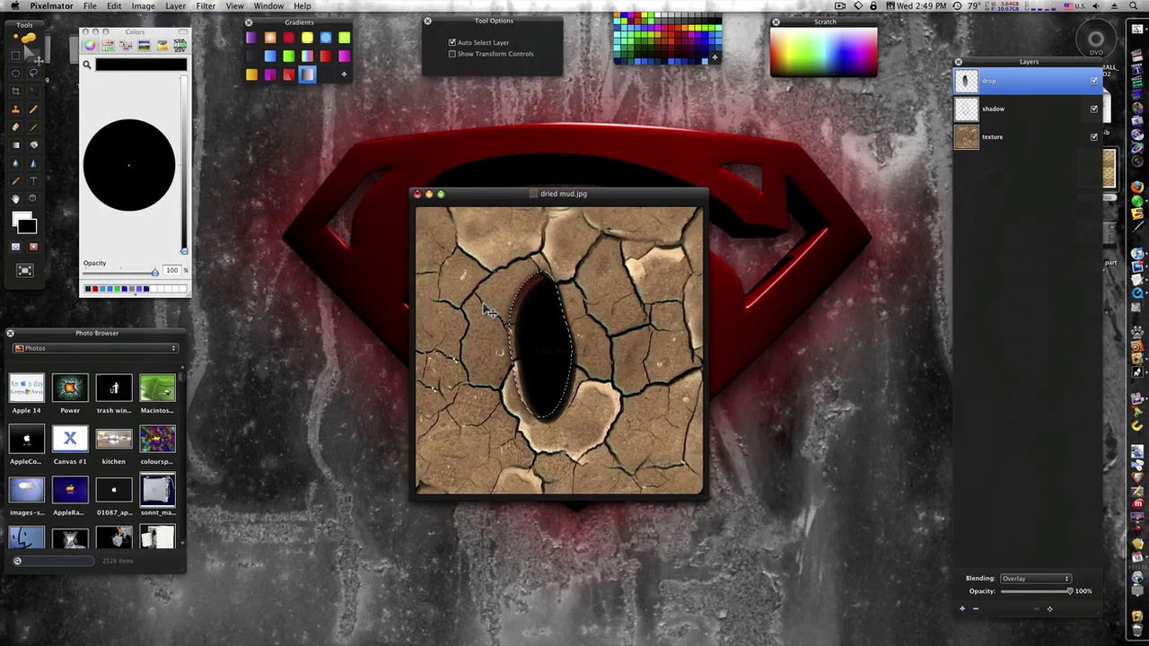
click(1008, 111)
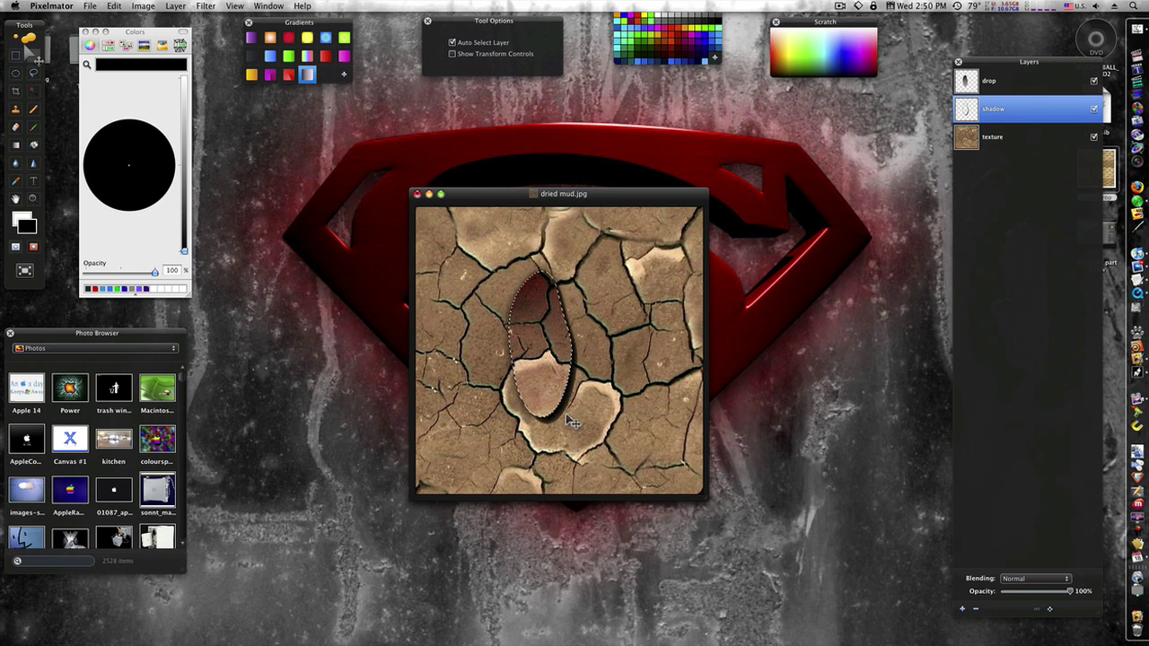
- Apply a small Gaussian blur of radius about 3 to the shadow layer's rim
click(1034, 426)
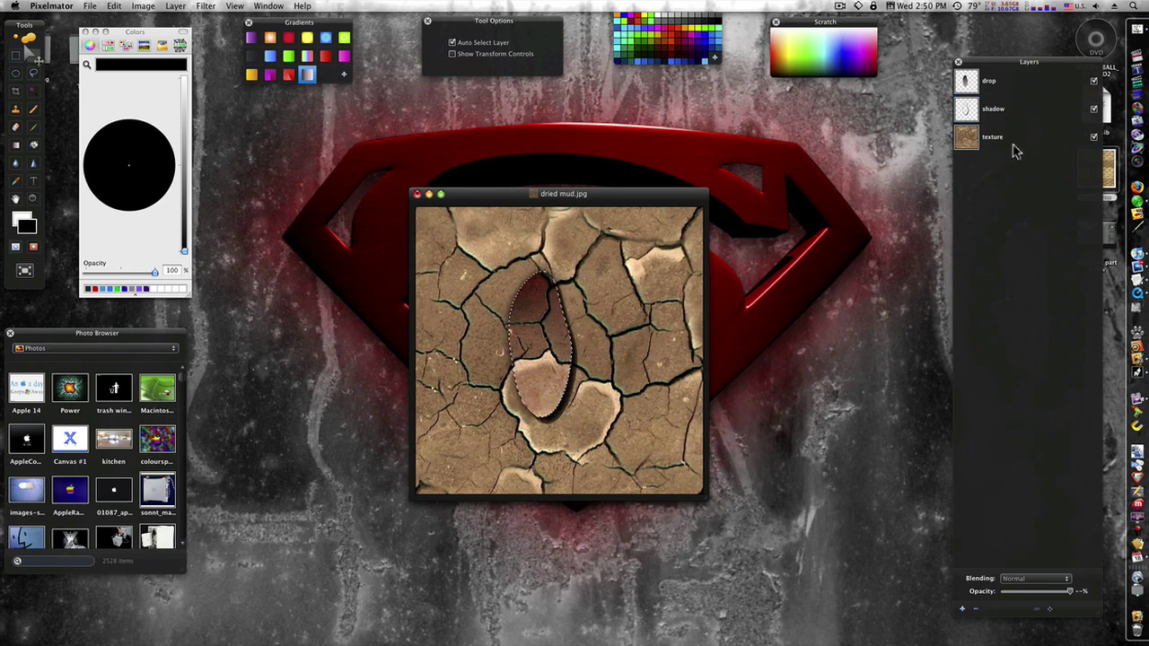
click(991, 114)
click(211, 6)
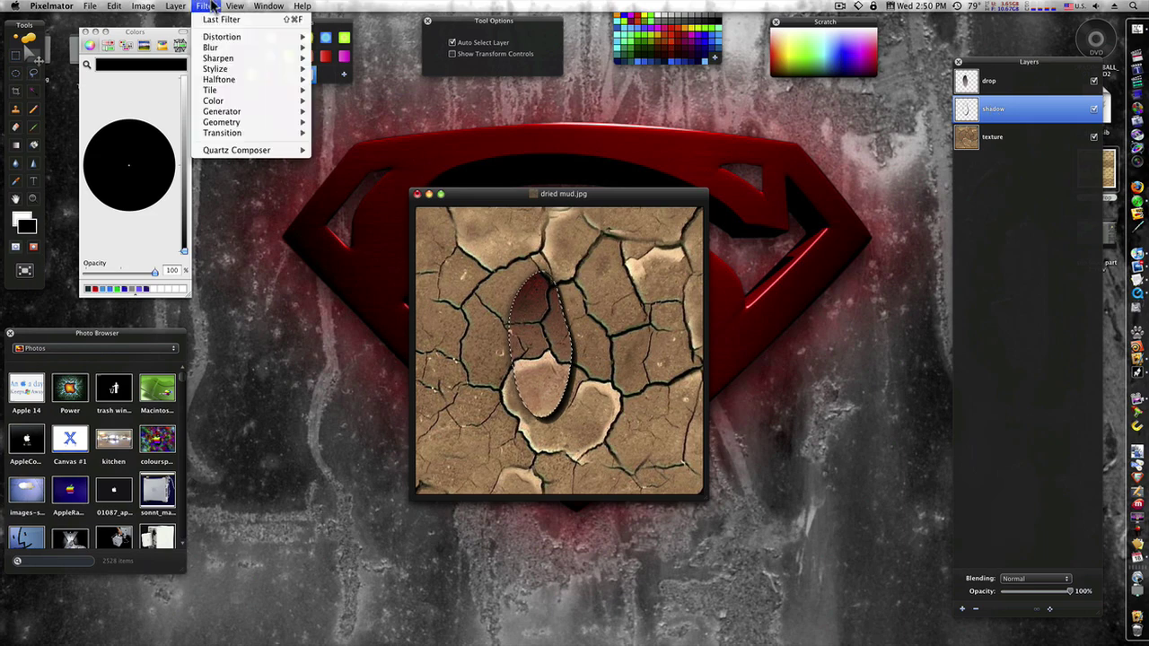
mouse_move(226, 58)
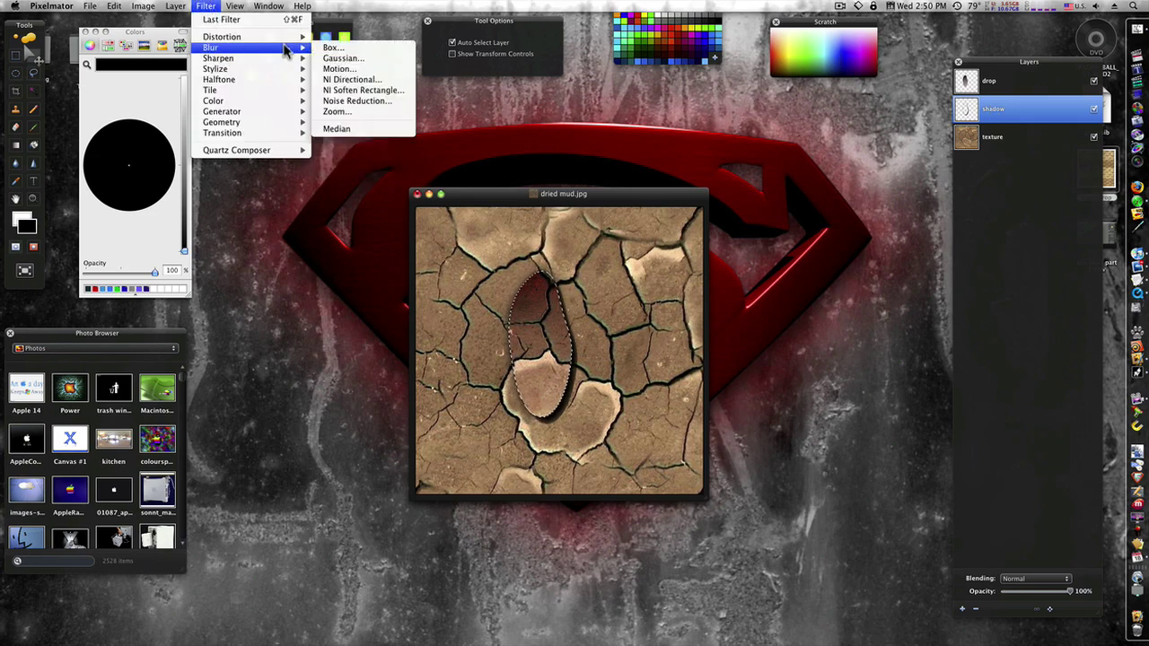
click(334, 57)
drag(514, 175, 523, 184)
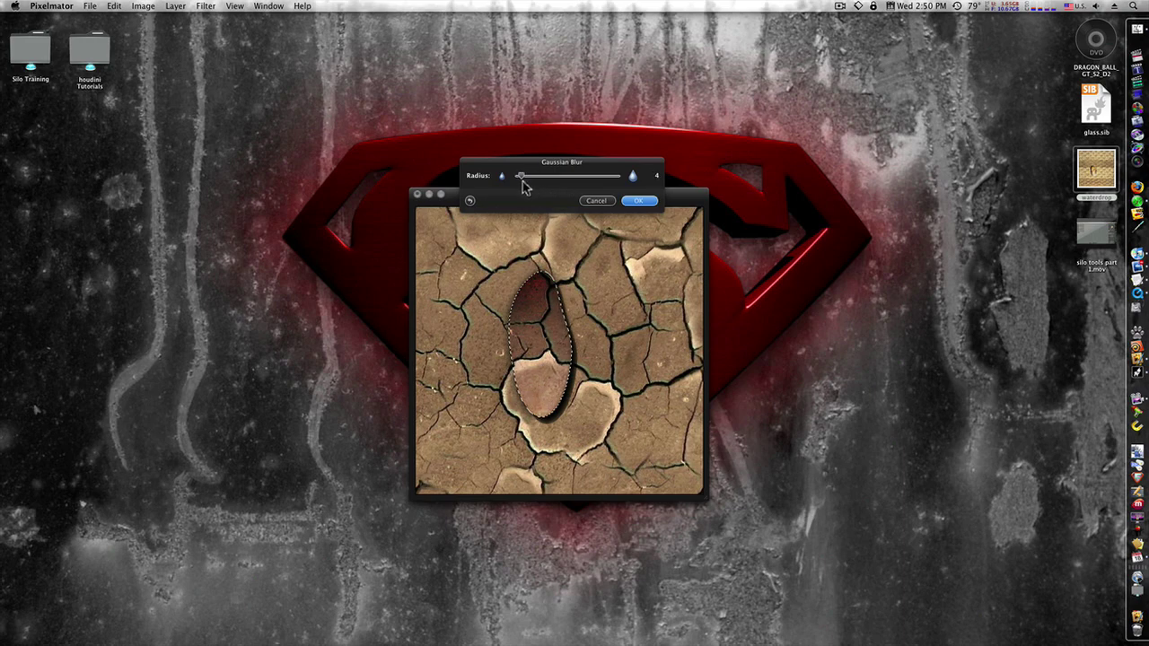
click(638, 200)
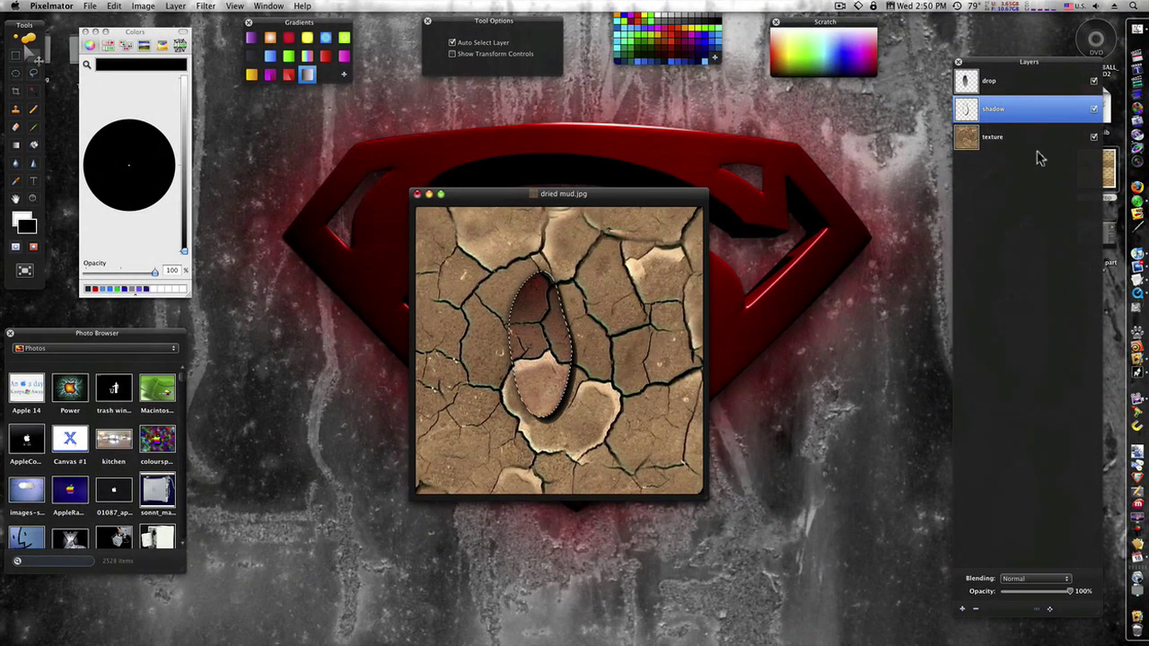
- Add a new layer above shadow named 'innershadow'
click(962, 610)
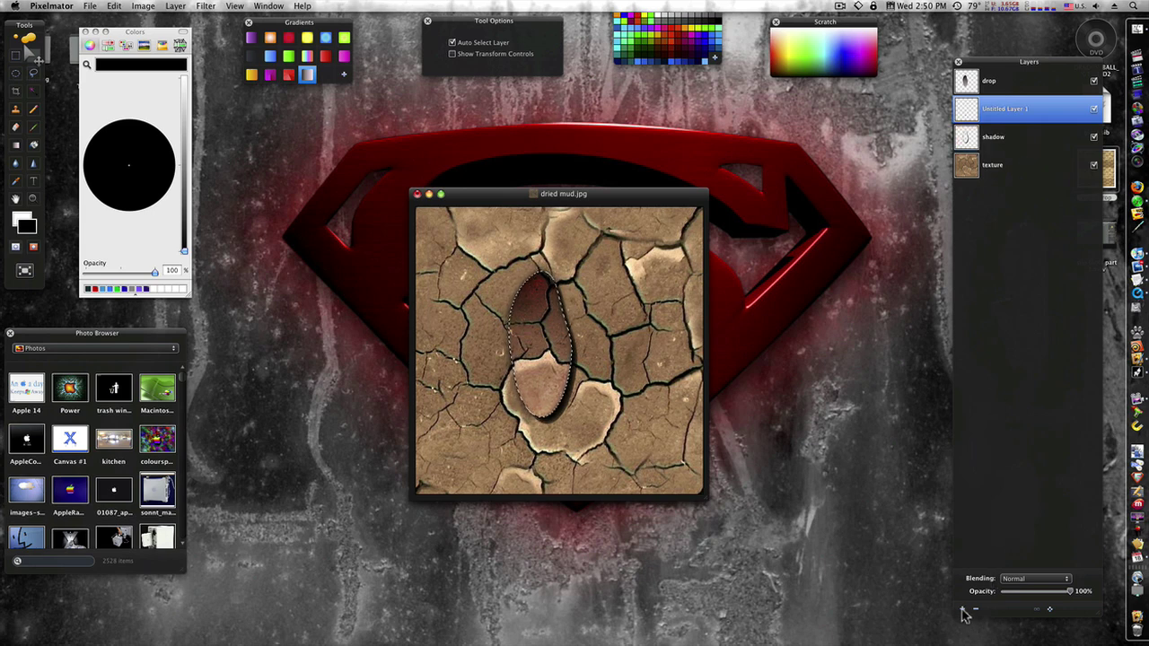
double_click(988, 109)
text(innershadow)
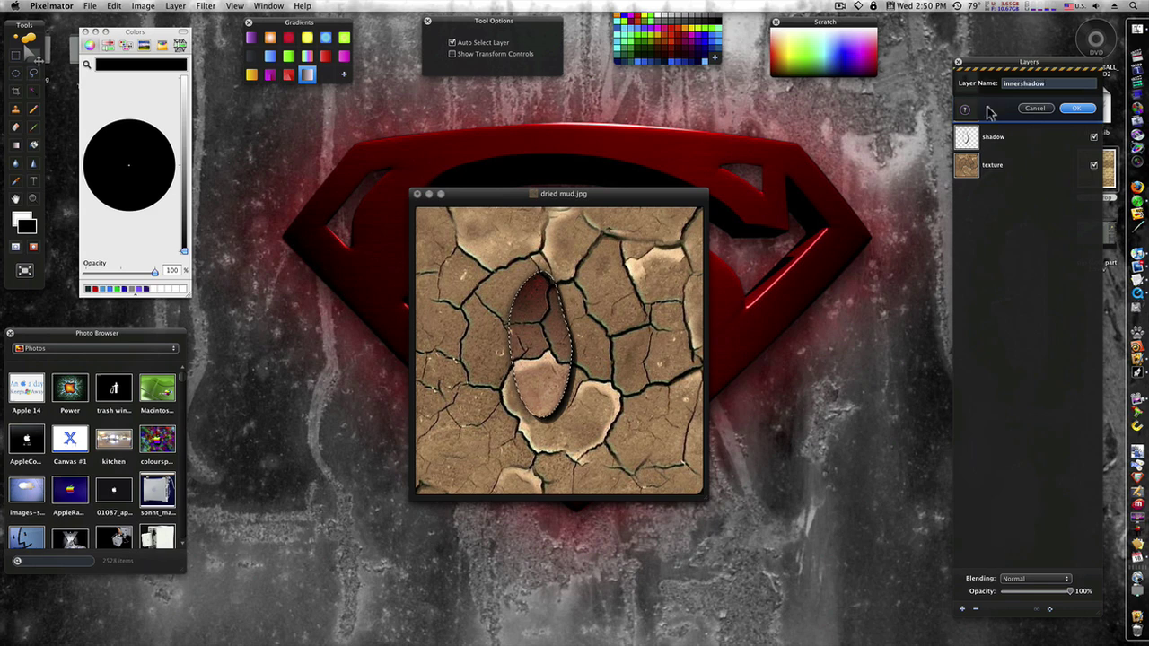
key(Return)
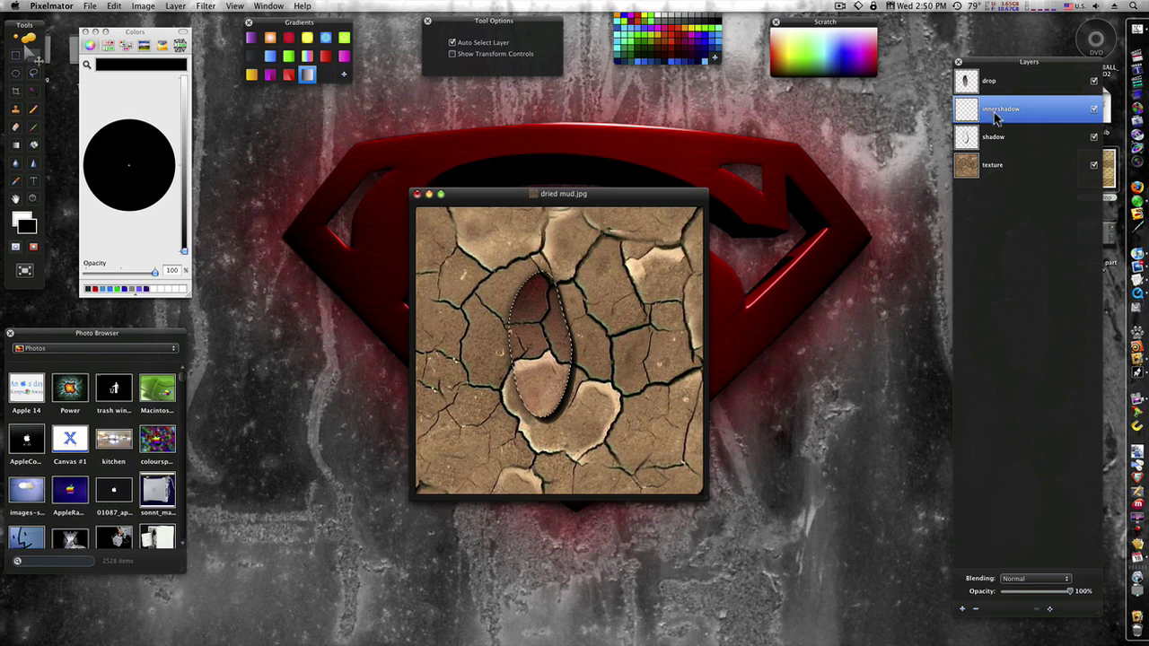
- Stroke the drop selection with a 3 px black stroke inside
click(114, 5)
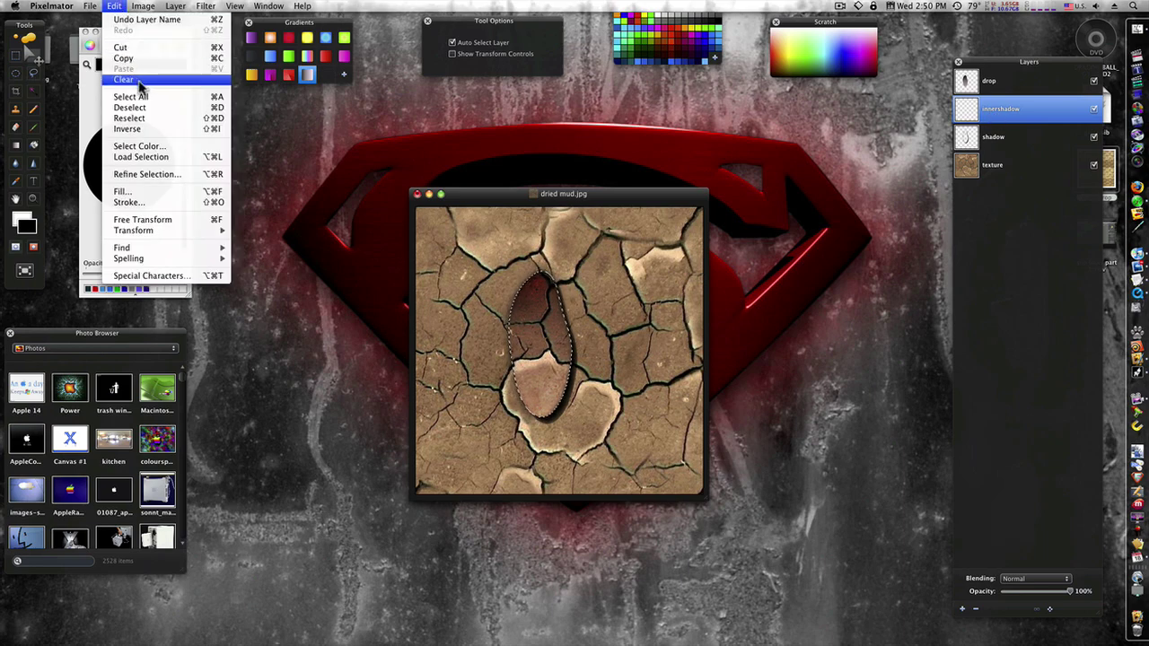
click(161, 203)
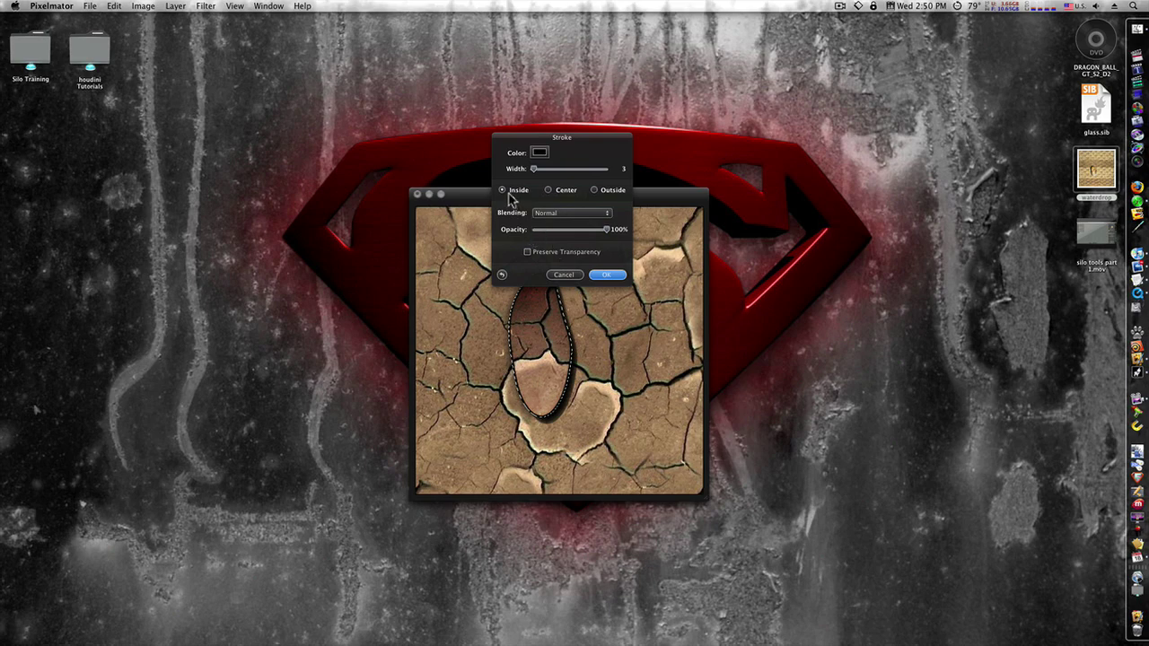
click(607, 275)
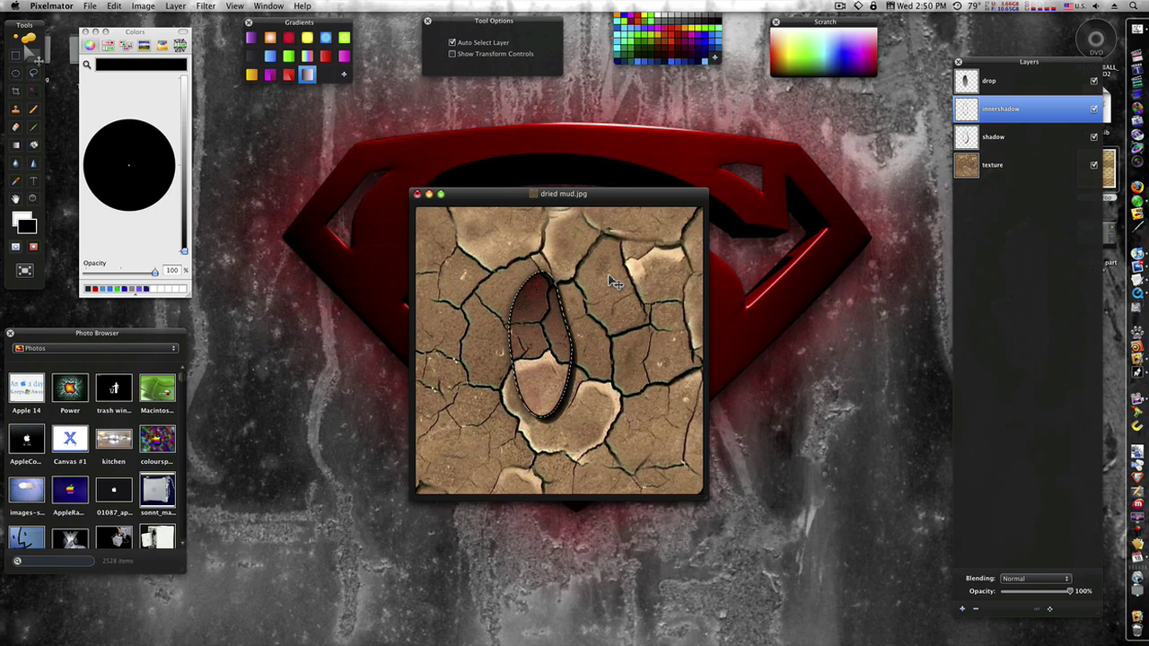
- Blur the inner stroke with a radius 6 Gaussian blur
click(211, 6)
mouse_move(220, 47)
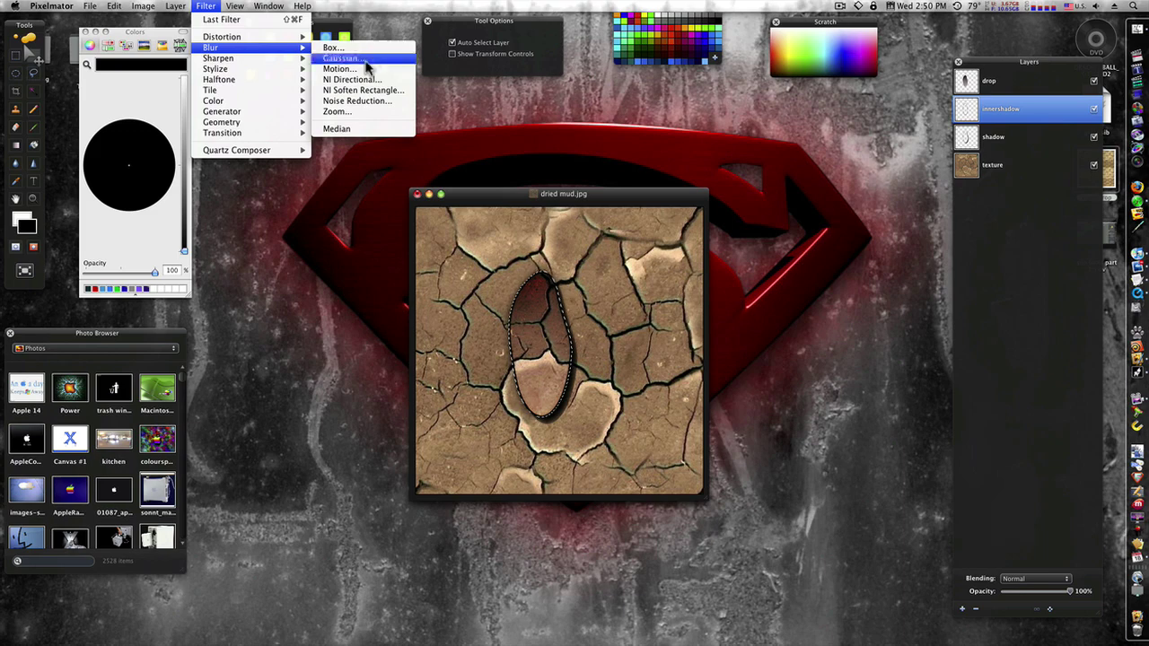
click(366, 67)
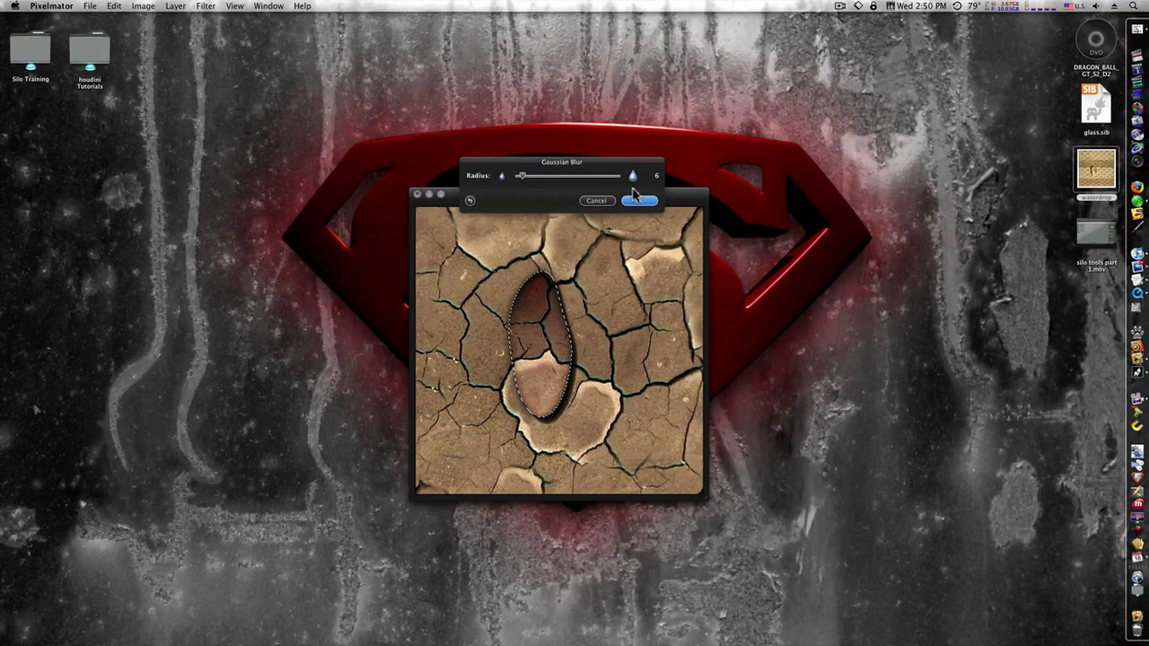
click(638, 201)
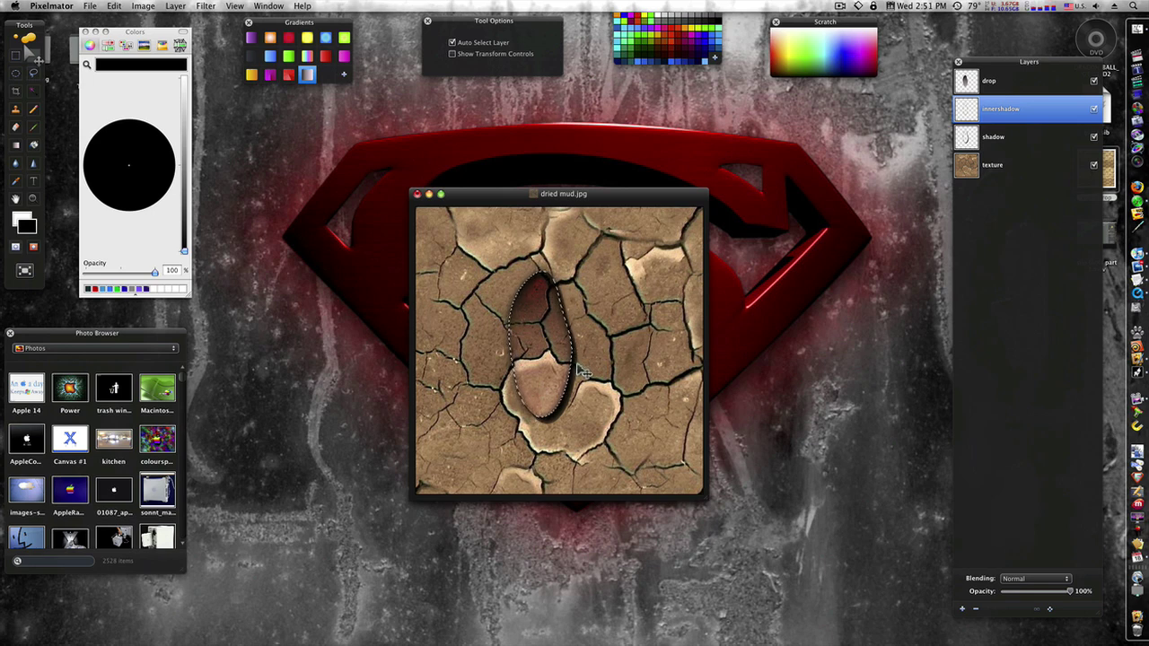
- On a new layer above drop, brush a white highlight dot near the top at 60% opacity
click(963, 609)
drag(997, 110, 995, 79)
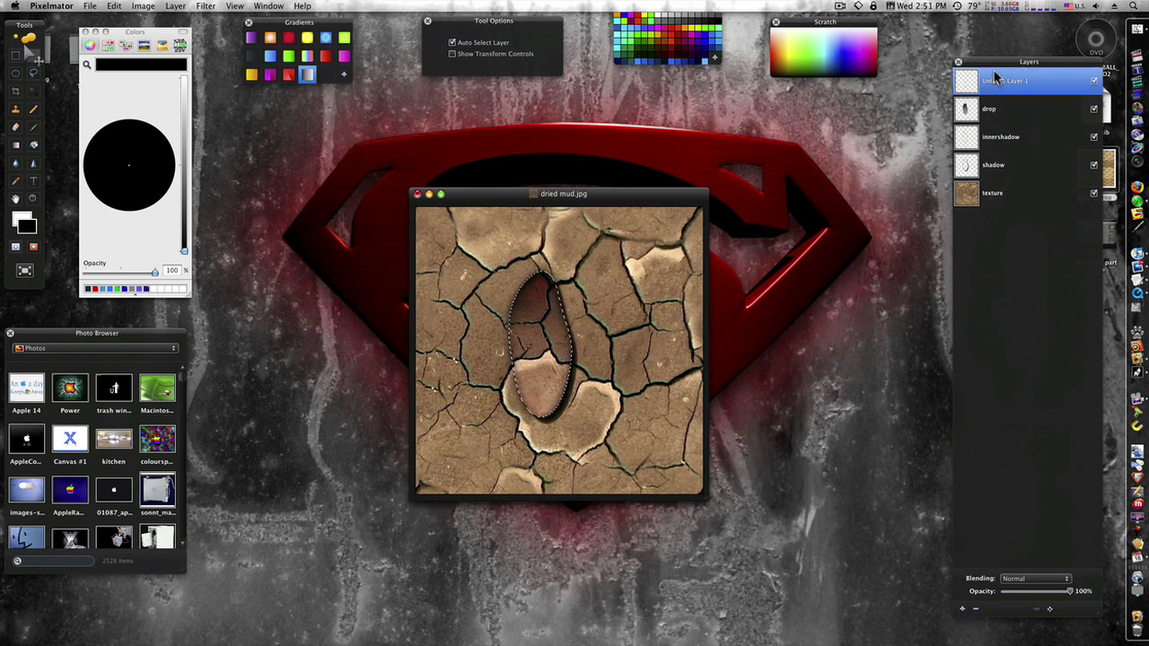
click(33, 127)
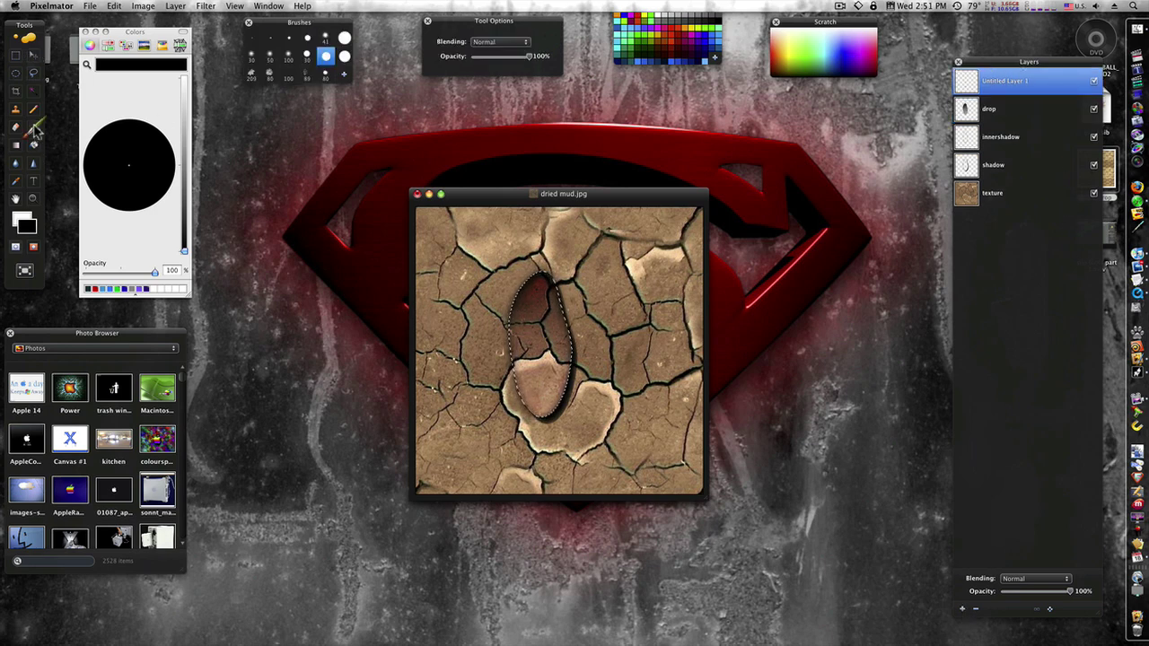
click(184, 81)
click(532, 297)
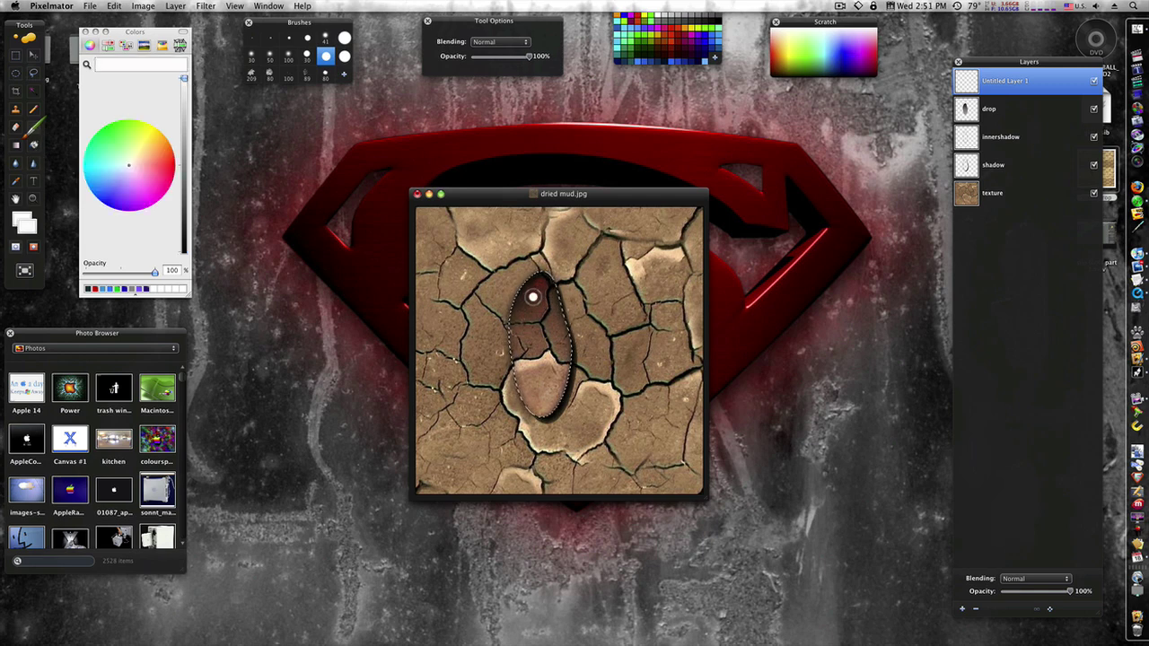
drag(1068, 593, 1042, 591)
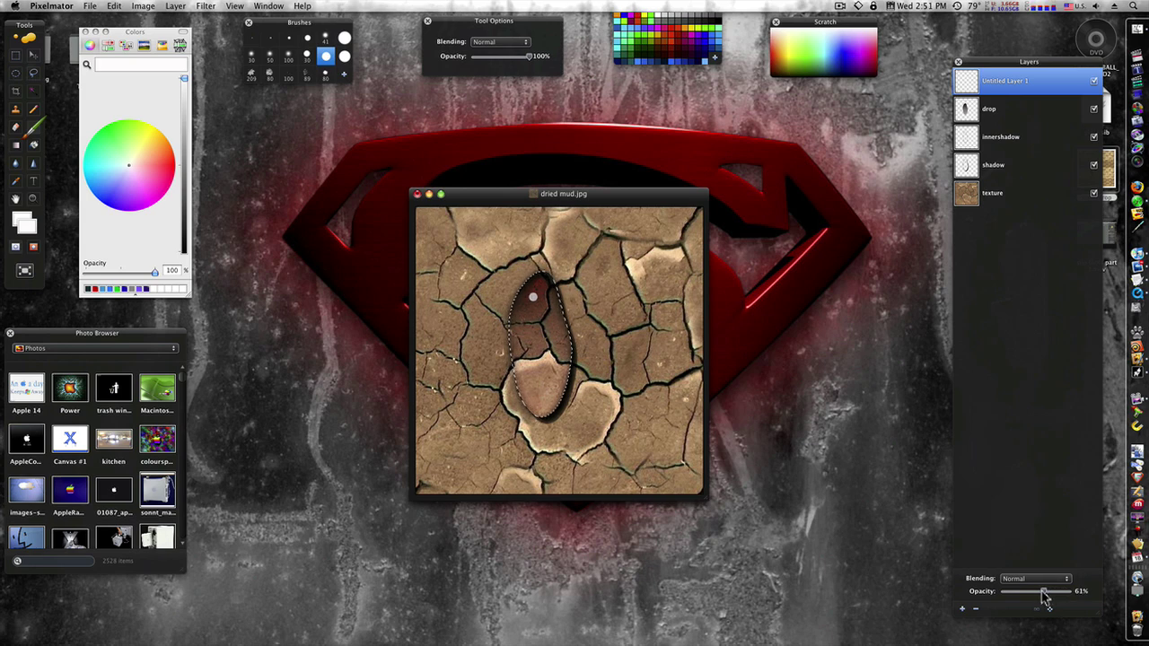
click(993, 200)
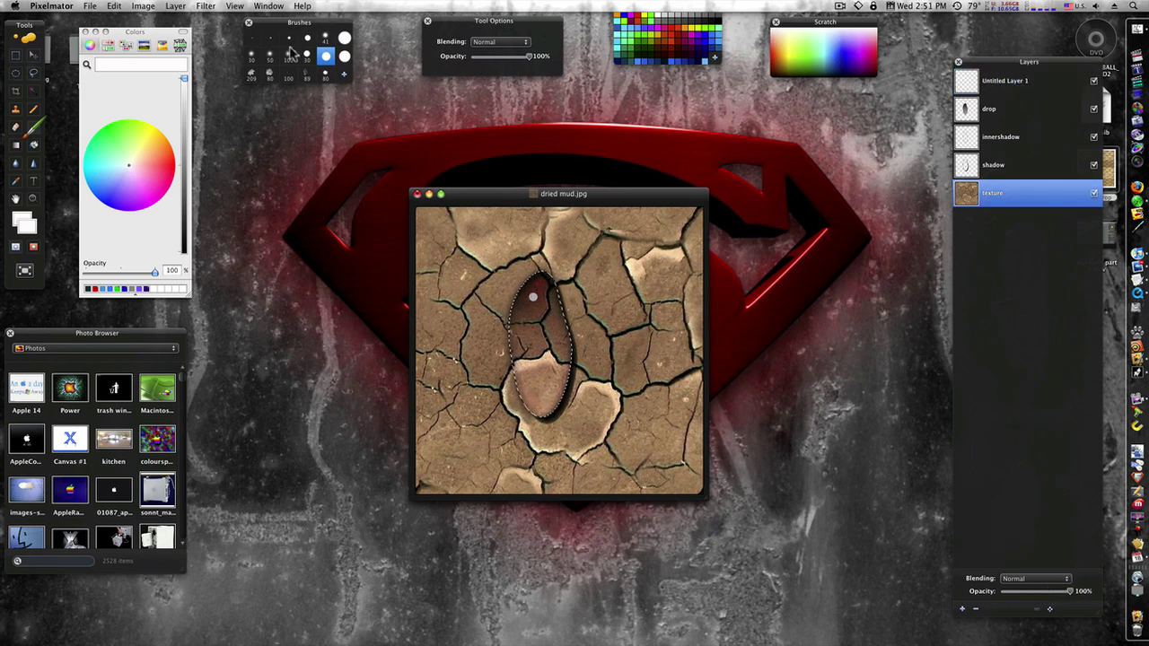
- Apply a Glass Lozenge distortion to the texture, angled along the drop's length
click(206, 6)
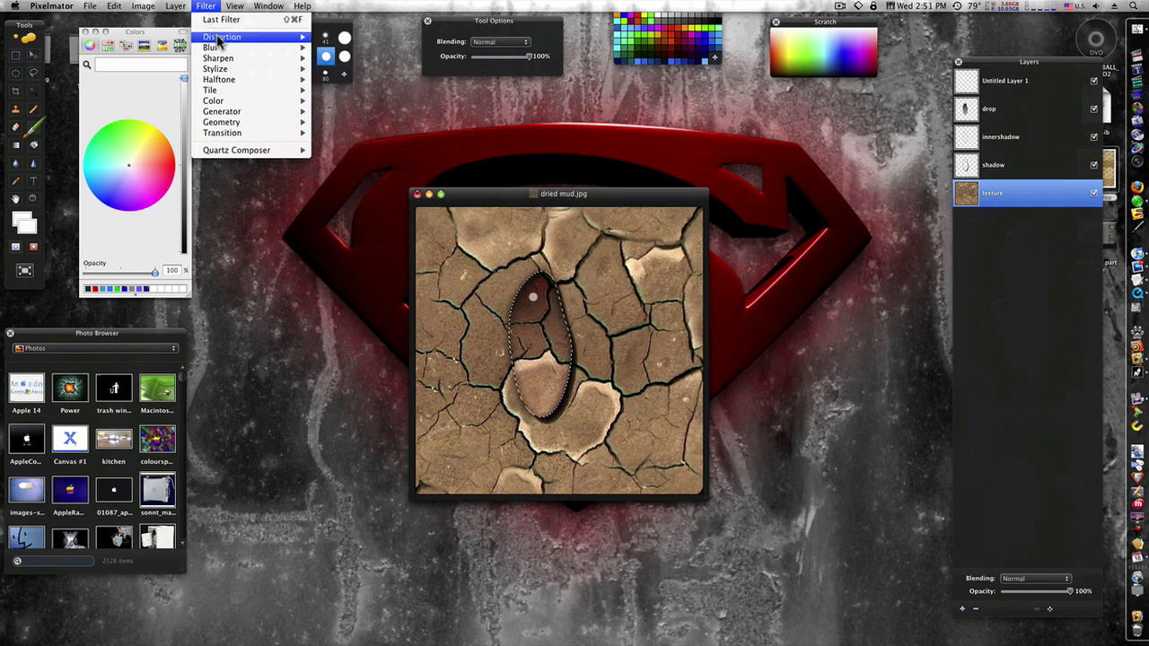
mouse_move(222, 39)
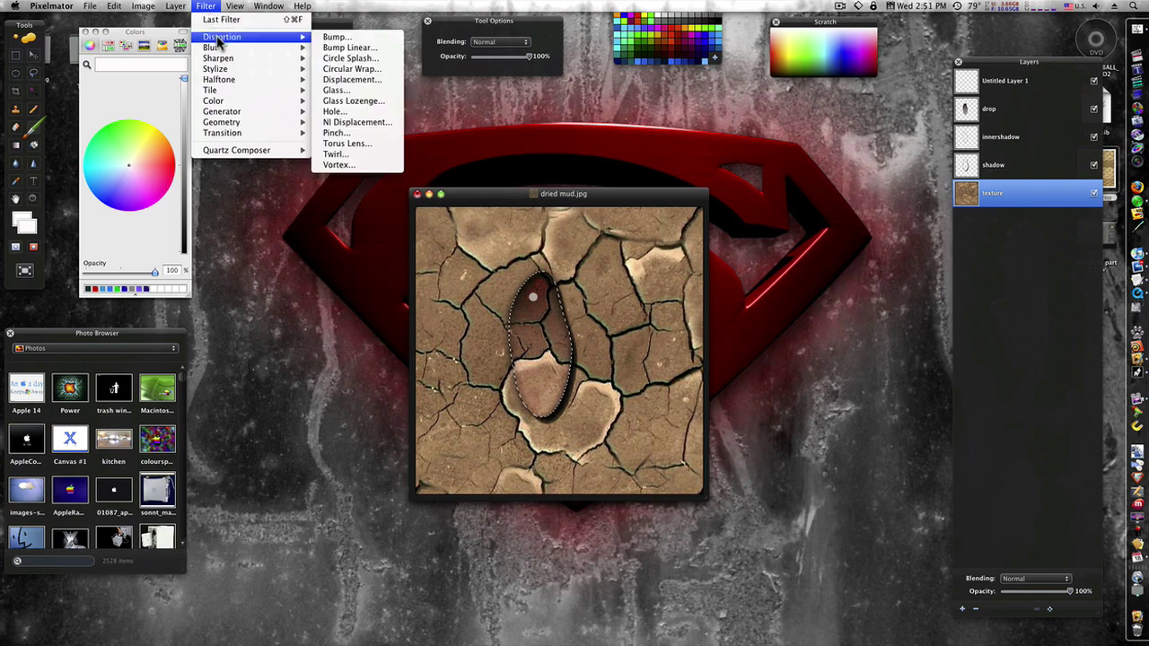
click(353, 100)
key(Tab)
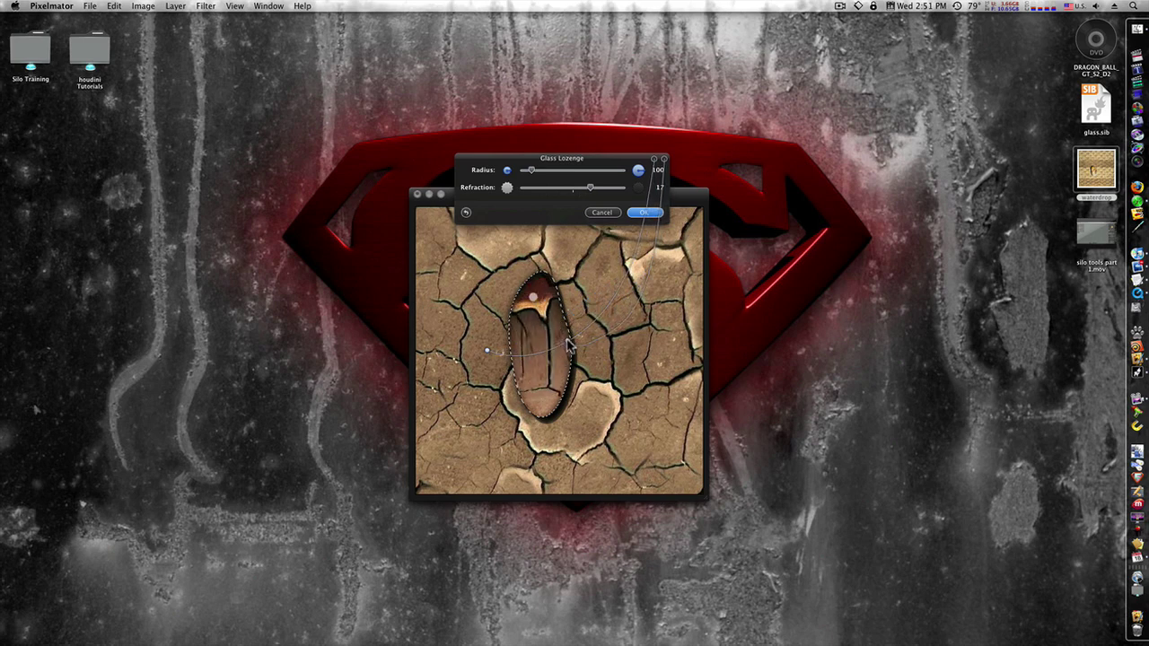
drag(484, 352, 577, 341)
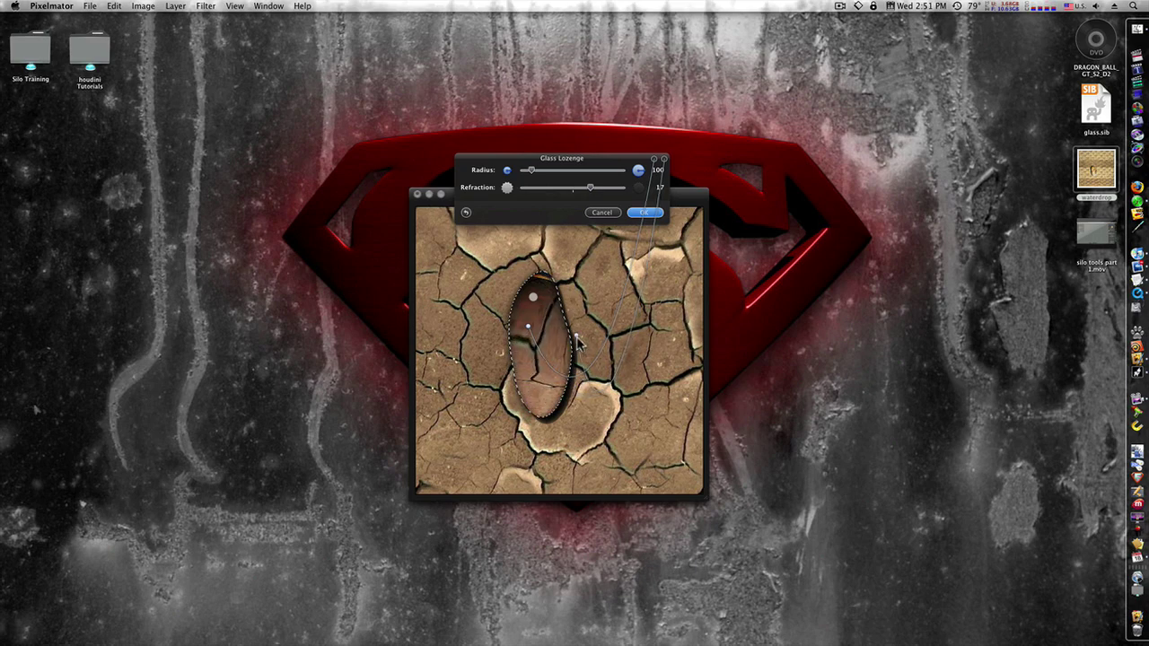
click(646, 213)
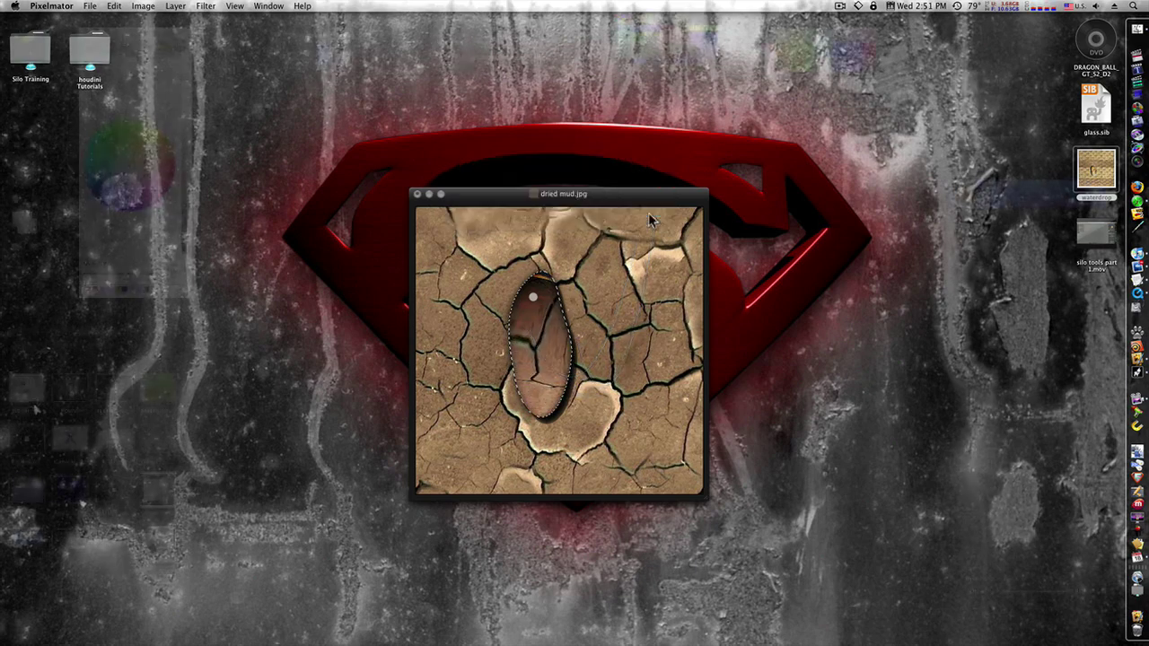
- Deselect the drop, then open the finished waterdrop image from the desktop and move its window left
click(114, 6)
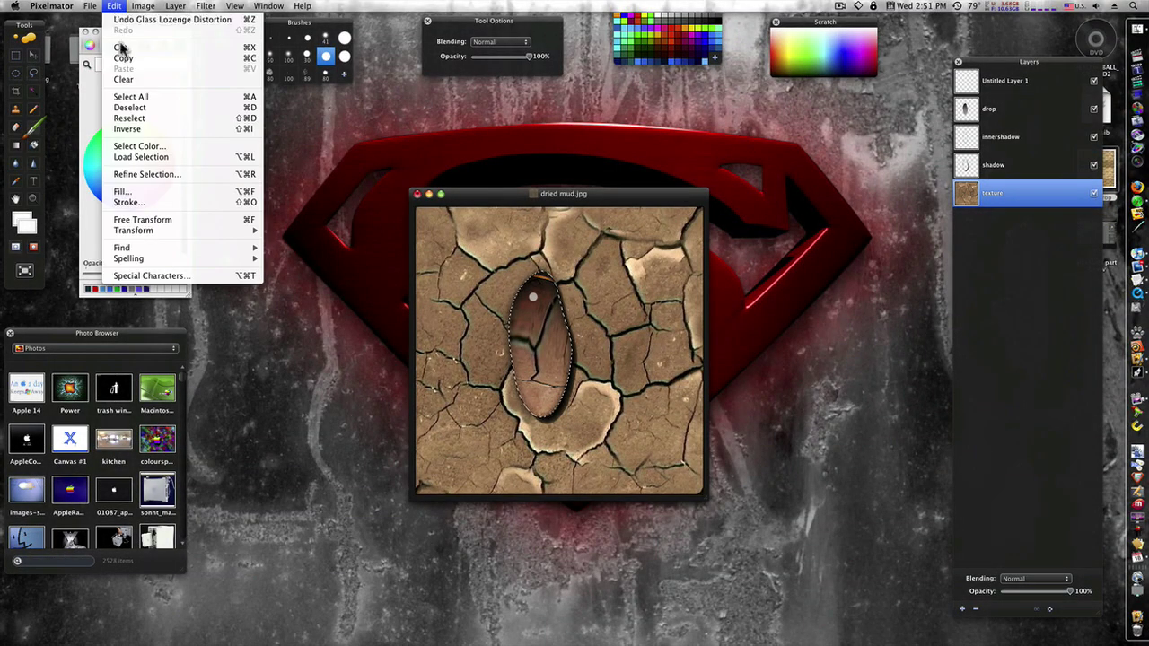
click(137, 108)
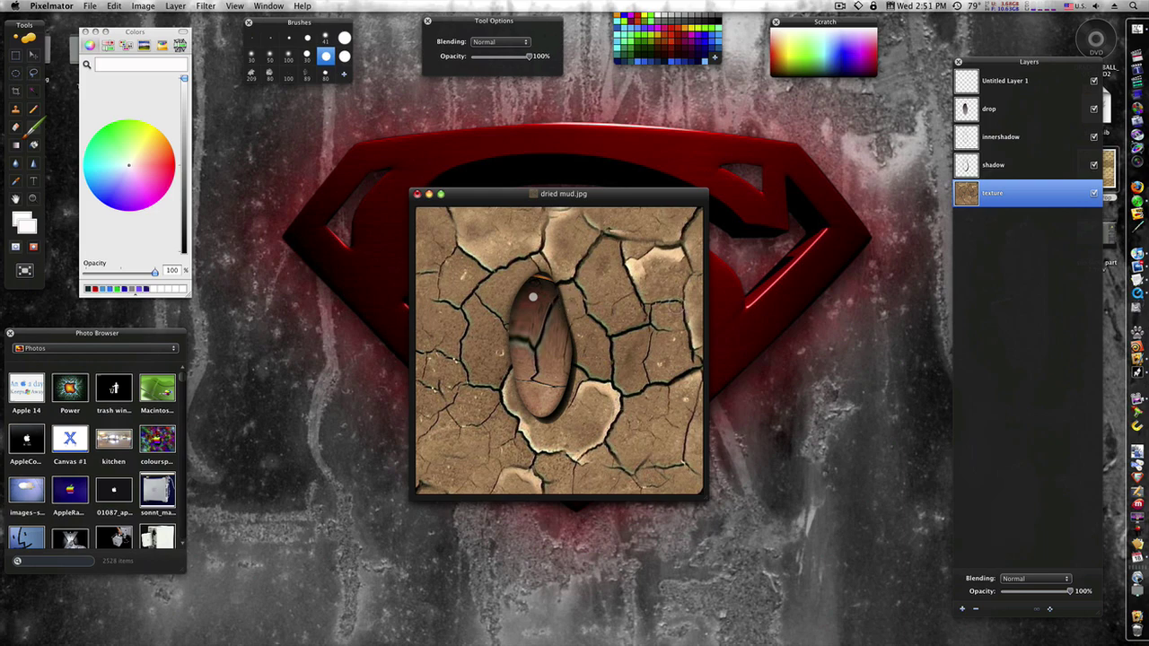
drag(1009, 62, 874, 81)
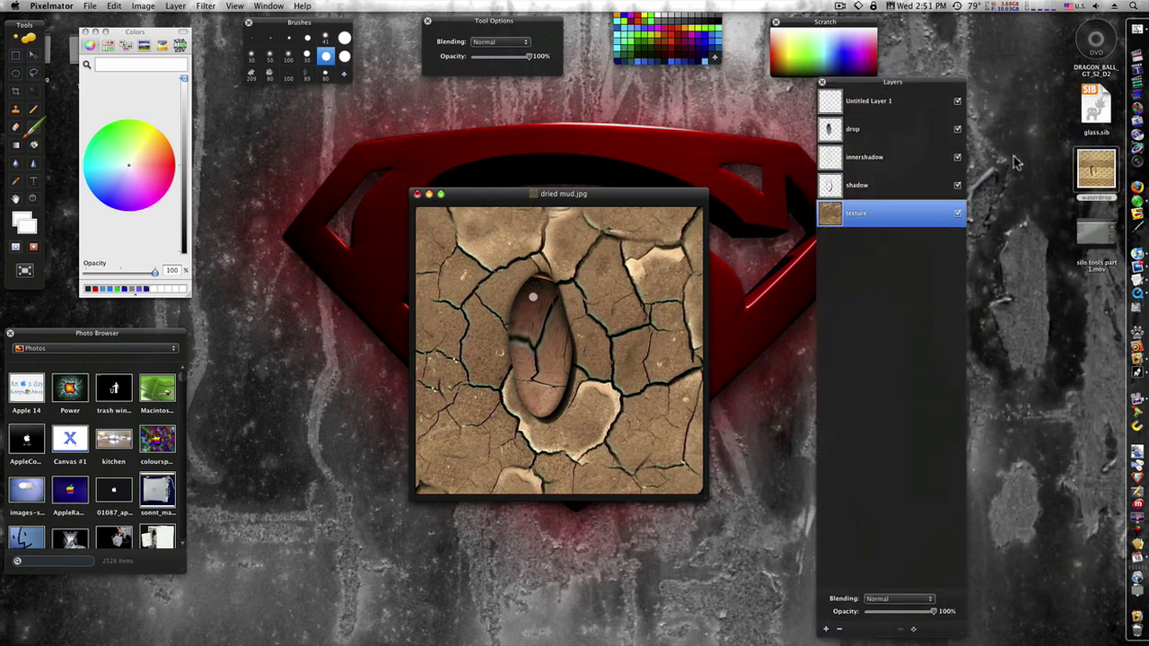
double_click(1094, 171)
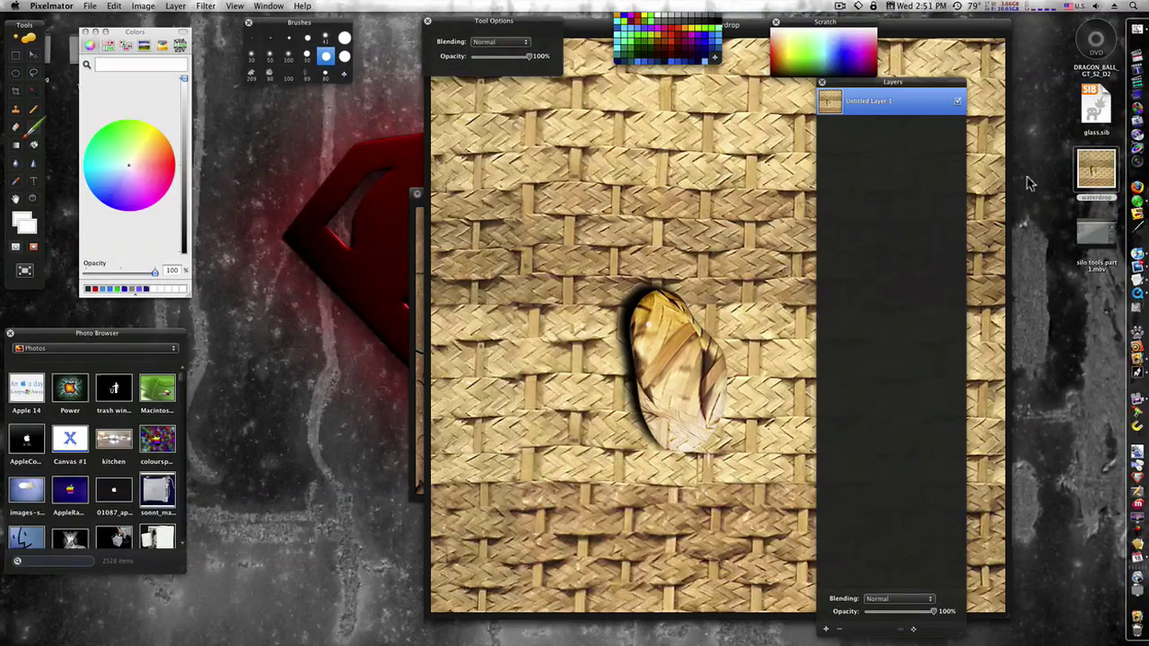
drag(744, 30, 554, 52)
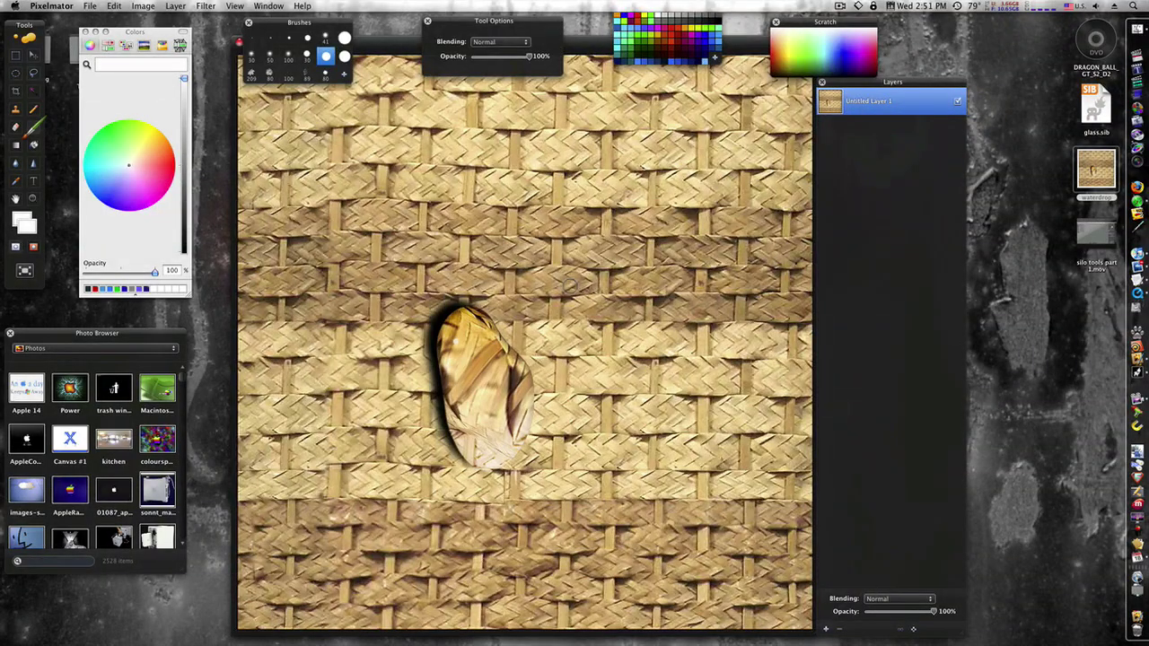